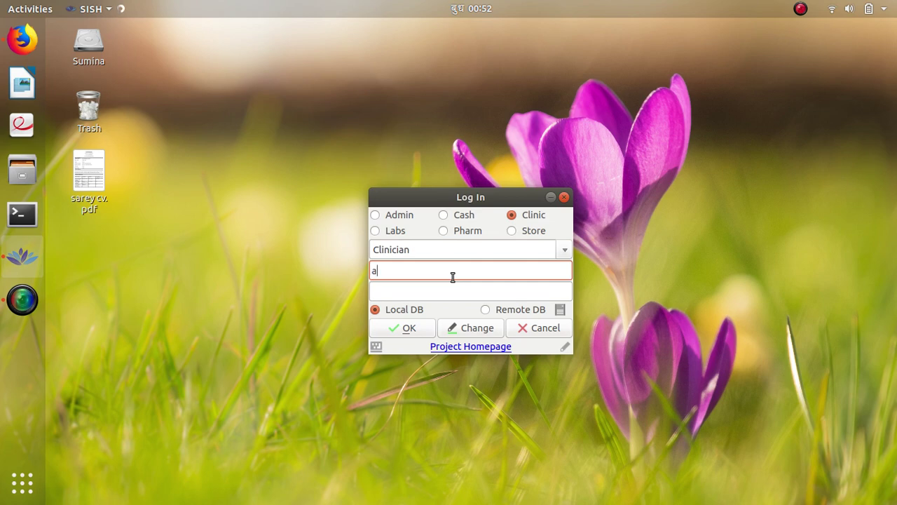
Step: Enter the account password and log in to the Clinic module as a clinician on the local database
{"action": "key", "text": "Tab"}
{"action": "type", "text": "*"}
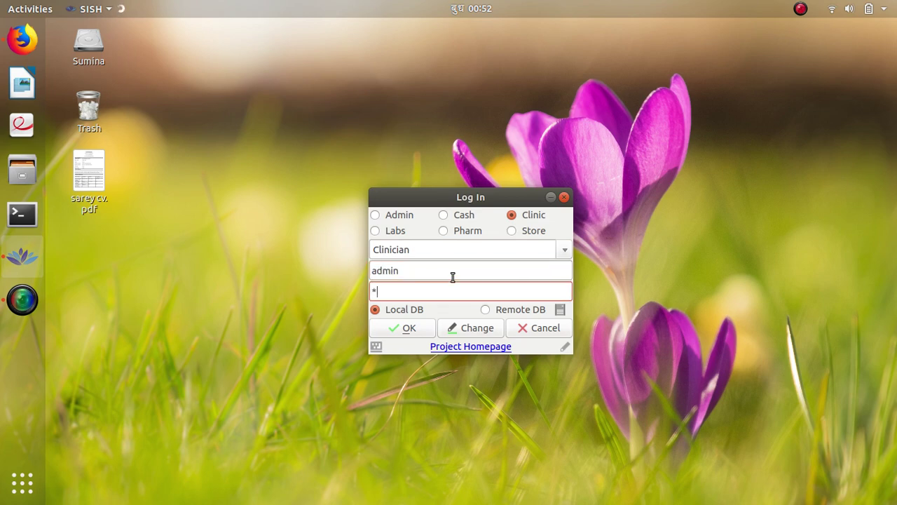
{"action": "type", "text": "****"}
{"action": "left_click", "coordinate": [407, 328]}
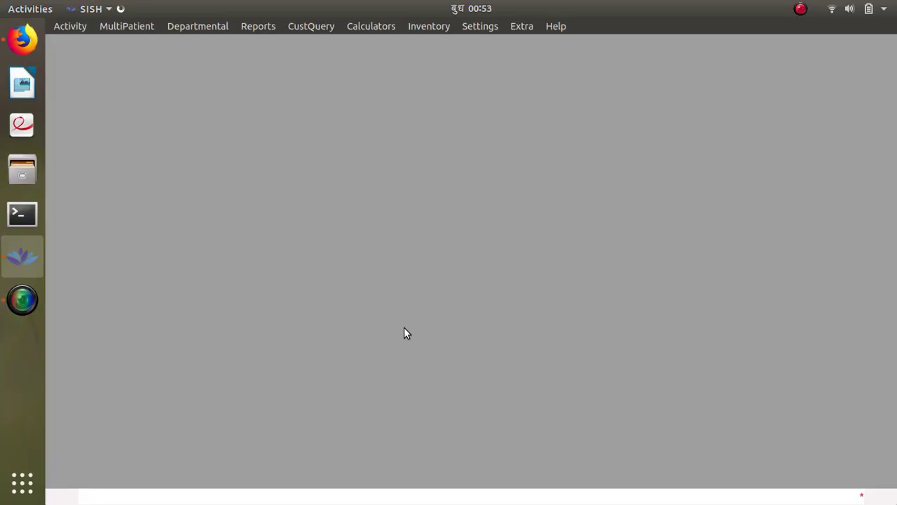
{"action": "left_click", "coordinate": [68, 27]}
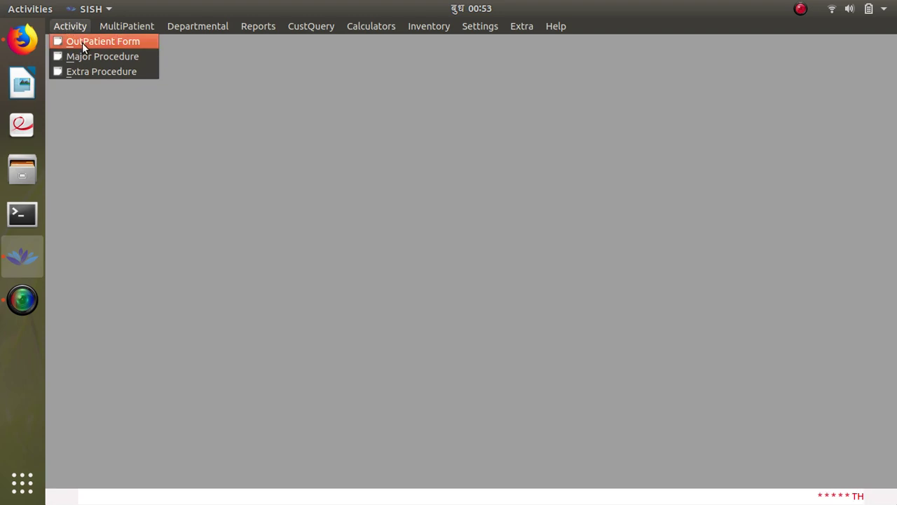
{"action": "left_click", "coordinate": [82, 43]}
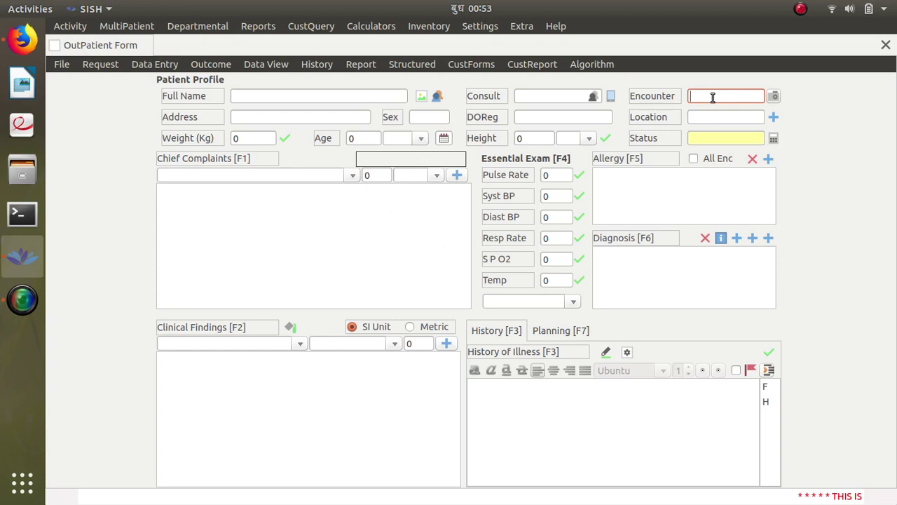
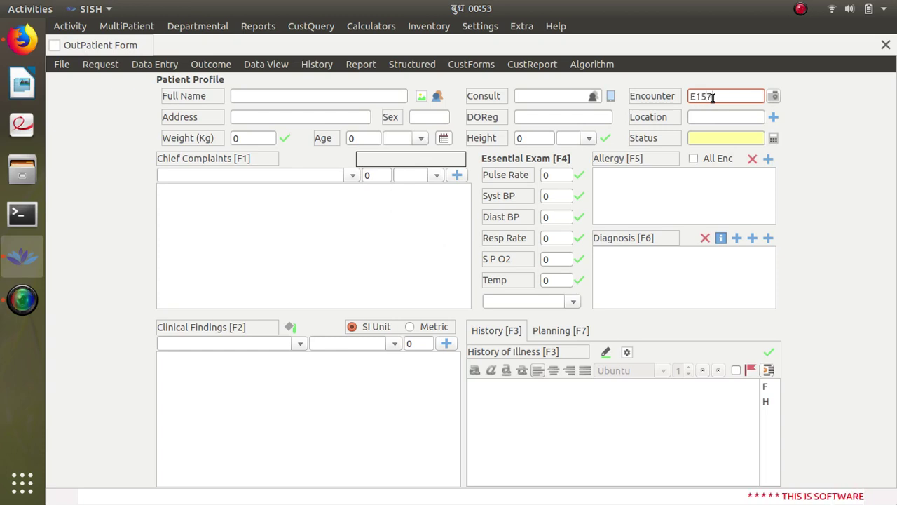
{"action": "key", "text": "Return"}
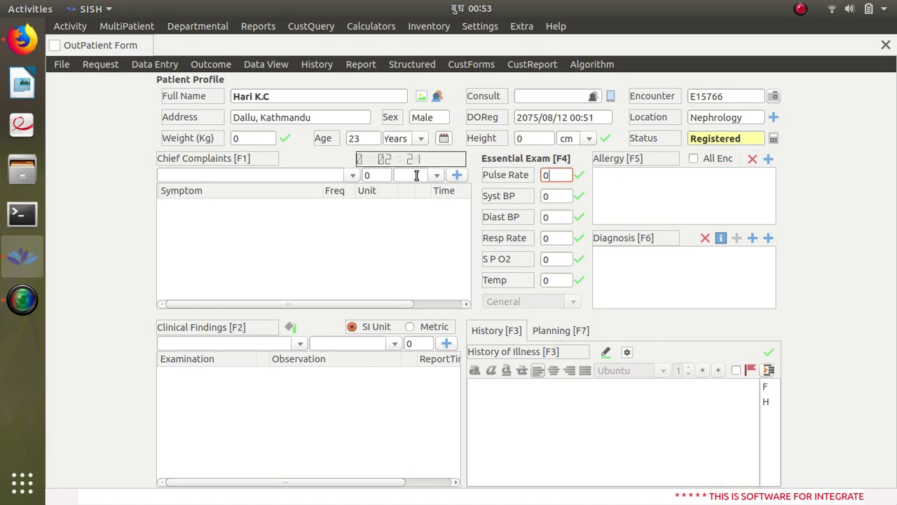
Step: Record the patient's weight as 68 kg and height as 158 cm
{"action": "left_click", "coordinate": [250, 140]}
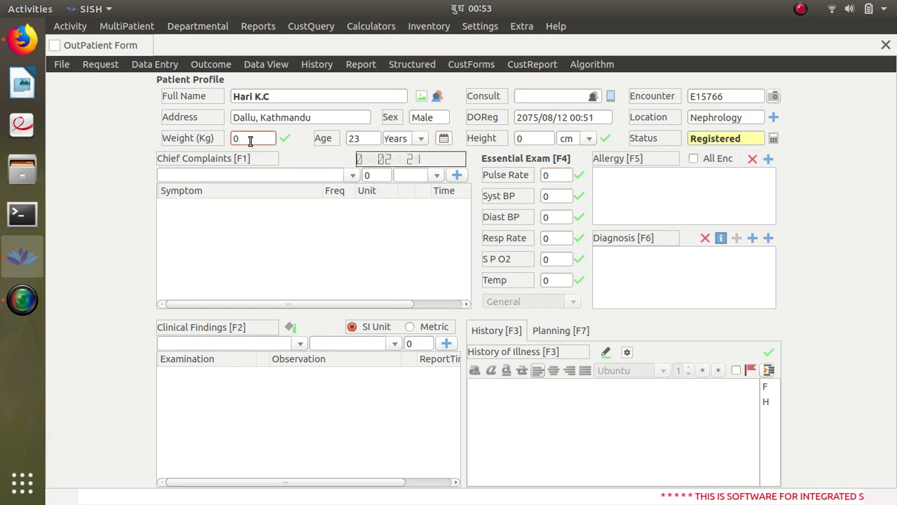
{"action": "key", "text": "BackSpace"}
{"action": "type", "text": "68"}
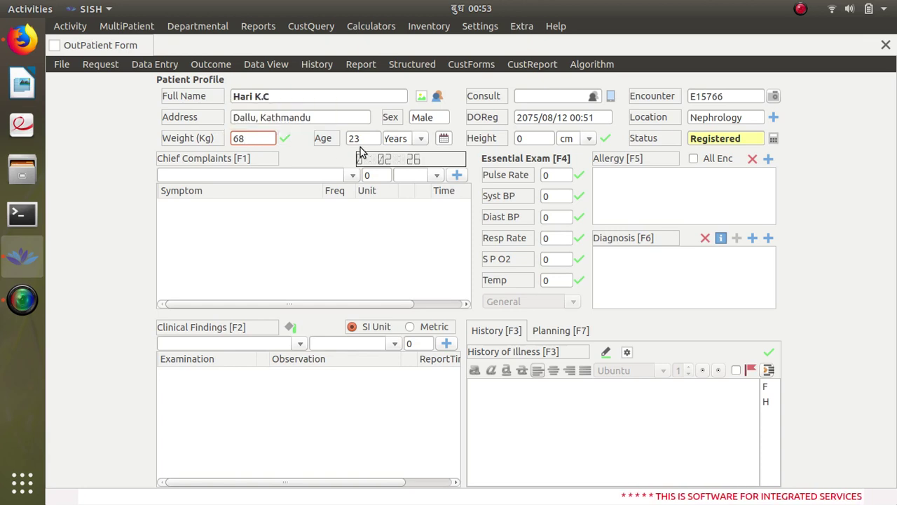
{"action": "left_click", "coordinate": [533, 138]}
{"action": "key", "text": "BackSpace"}
{"action": "type", "text": "158"}
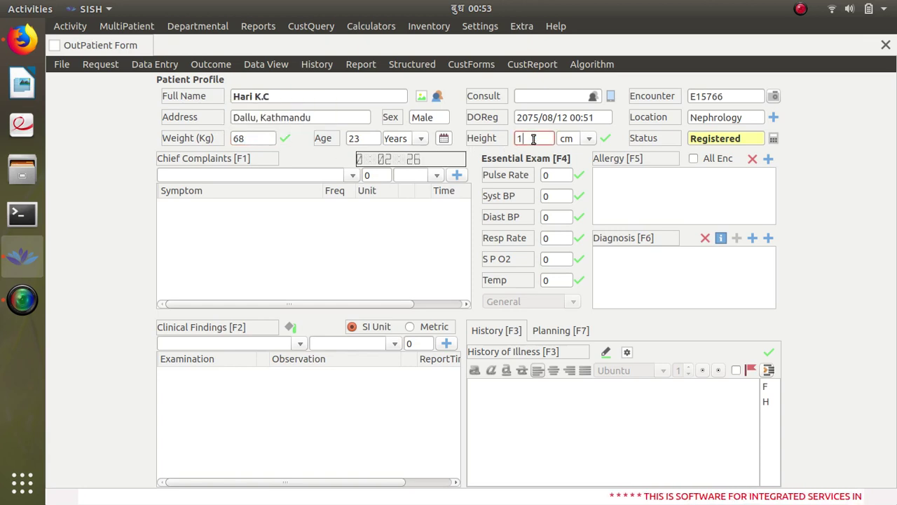
{"action": "left_click", "coordinate": [604, 138]}
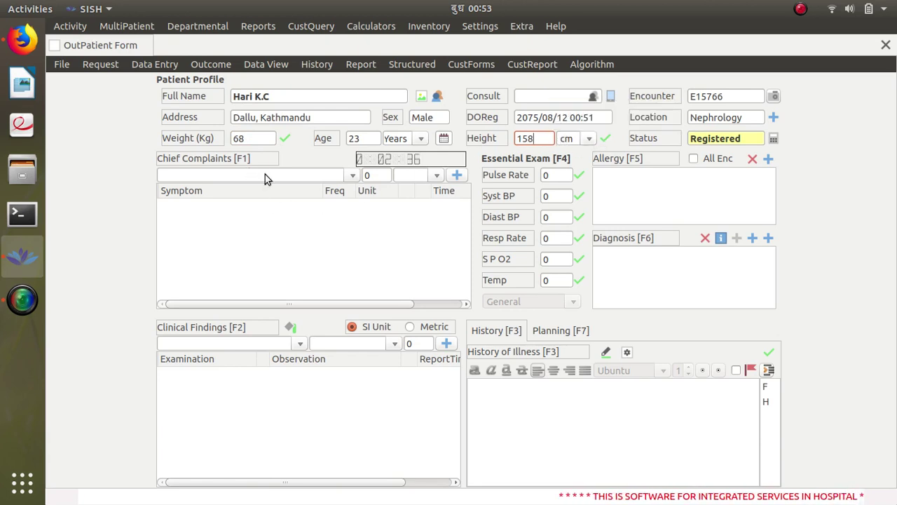
Step: Add Pain as a chief complaint lasting 2 Days
{"action": "left_click", "coordinate": [265, 174]}
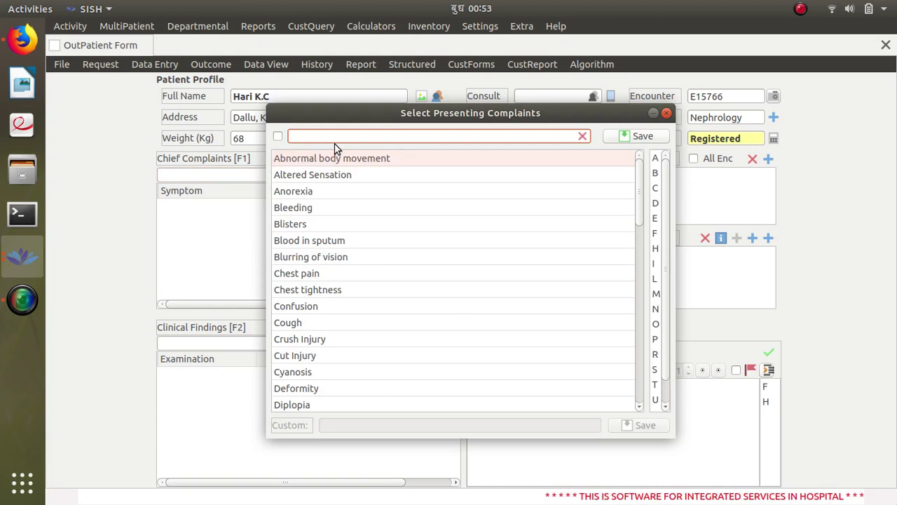
{"action": "type", "text": "pai"}
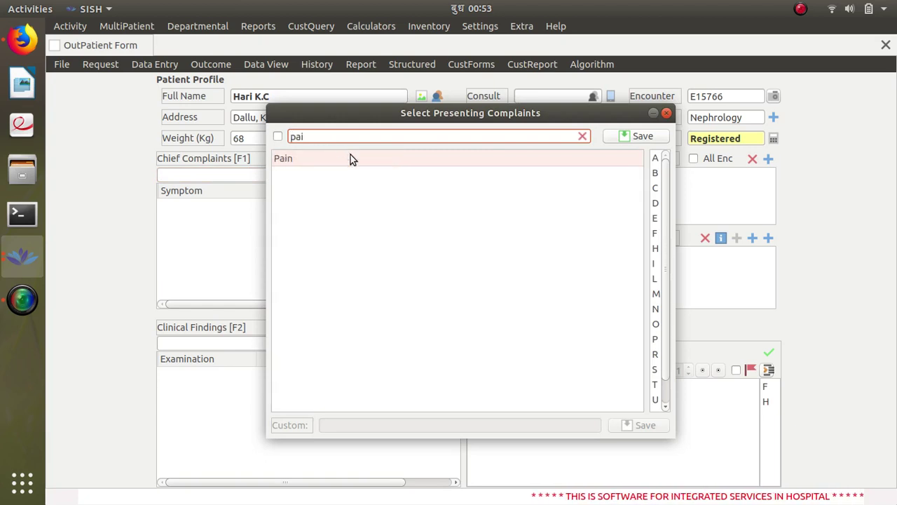
{"action": "left_click", "coordinate": [629, 138]}
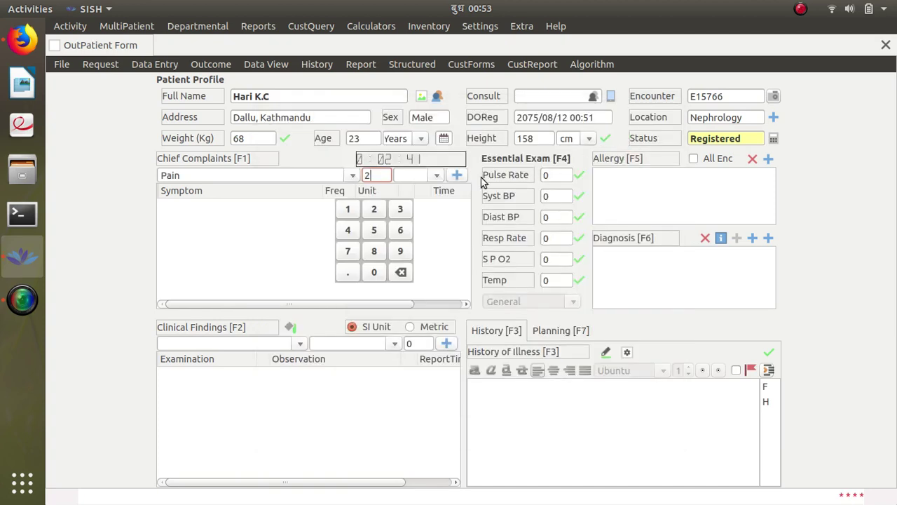
{"action": "type", "text": "2"}
{"action": "key", "text": "Return"}
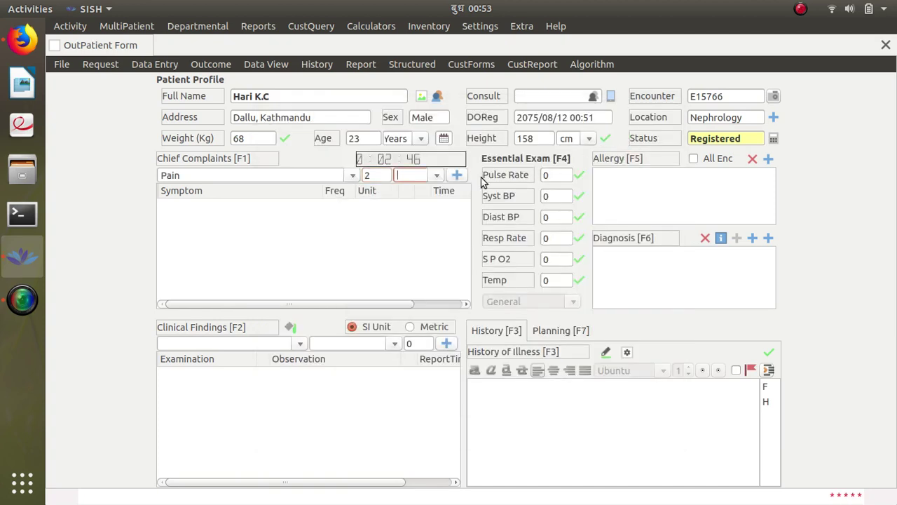
{"action": "key", "text": "Down"}
{"action": "key", "text": "Down"}
{"action": "key", "text": "Return"}
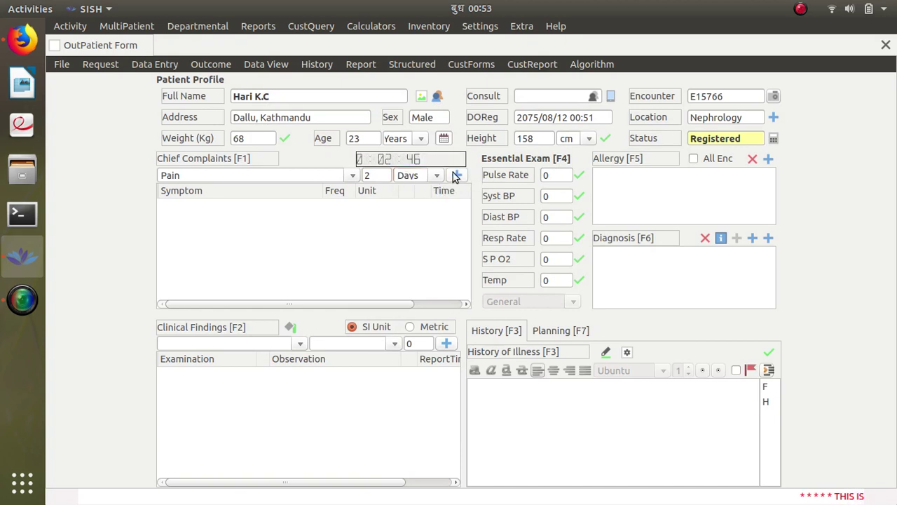
{"action": "left_click", "coordinate": [456, 174]}
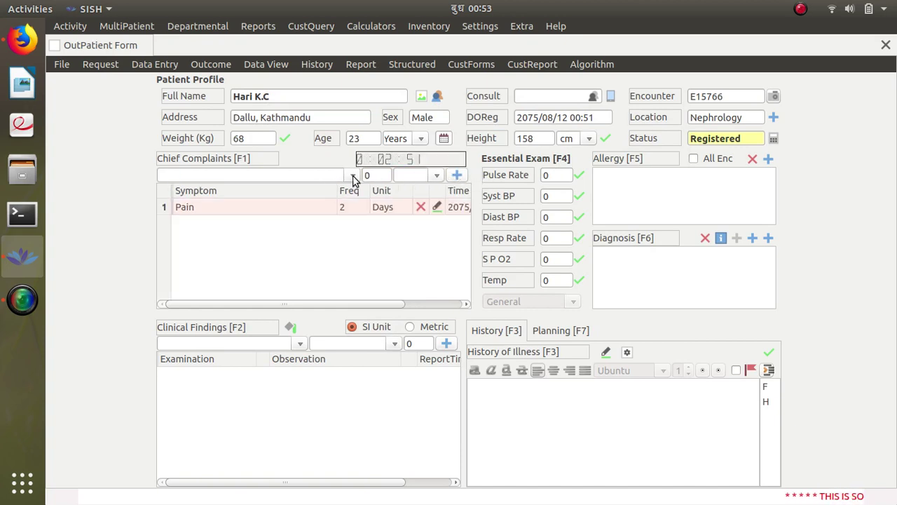
Step: Add Loss of Appetite as a chief complaint lasting 1 Week
{"action": "left_click", "coordinate": [353, 175]}
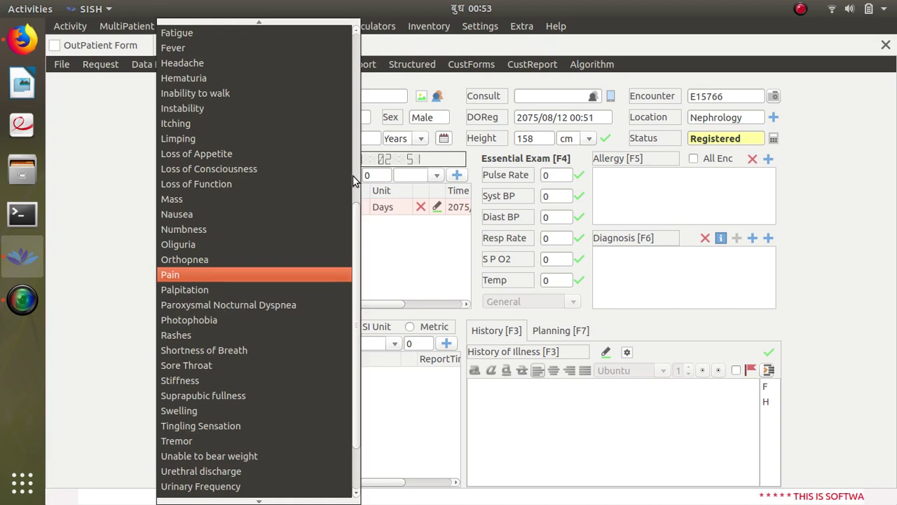
{"action": "left_click", "coordinate": [279, 150]}
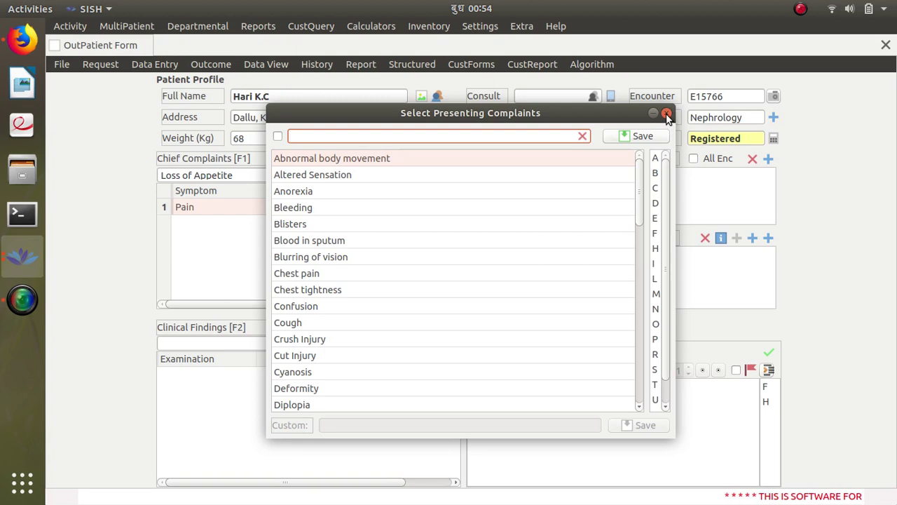
{"action": "left_click", "coordinate": [667, 113]}
{"action": "left_click", "coordinate": [340, 178]}
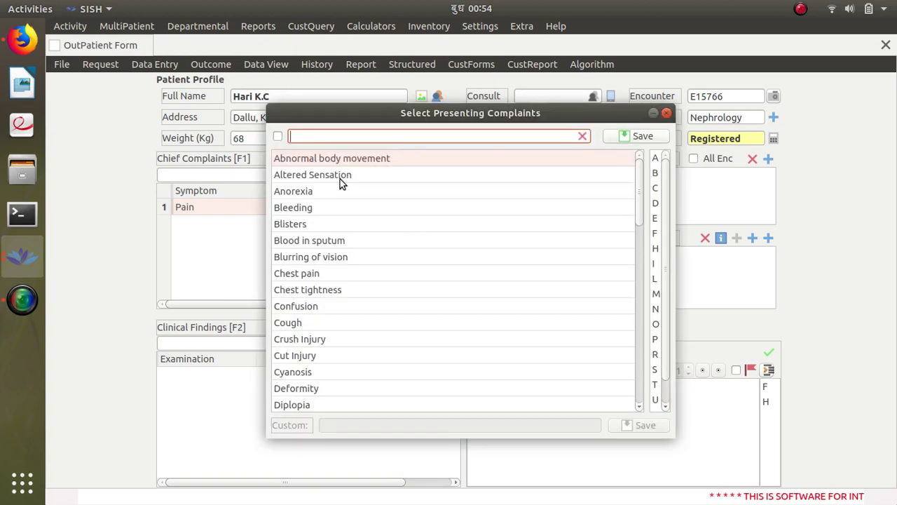
{"action": "type", "text": "loss"}
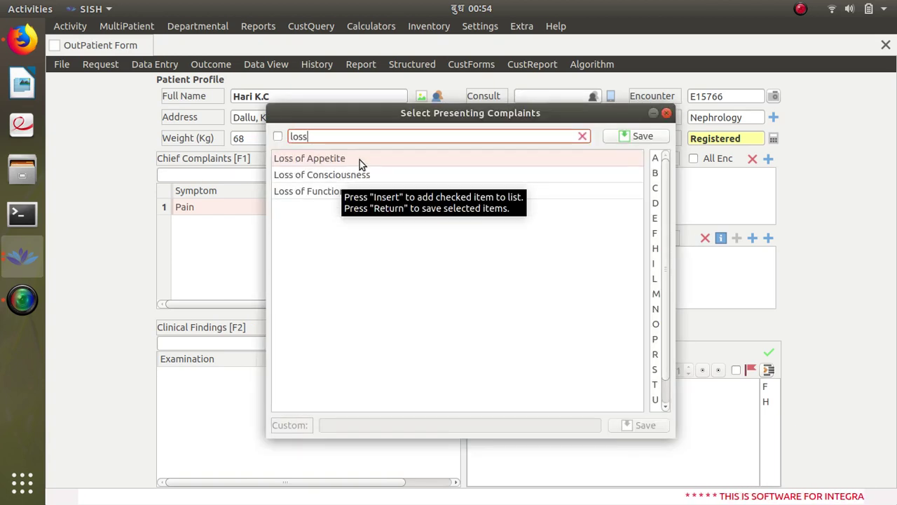
{"action": "left_click", "coordinate": [635, 136]}
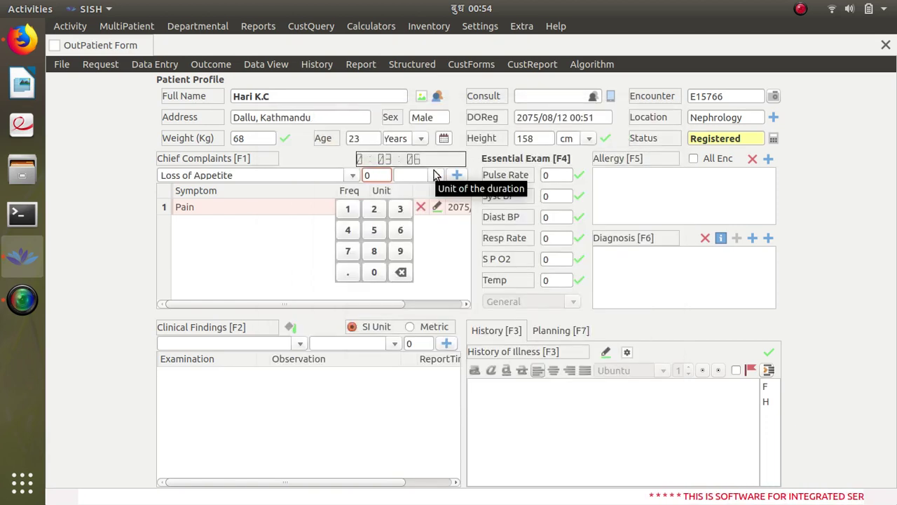
{"action": "type", "text": "7"}
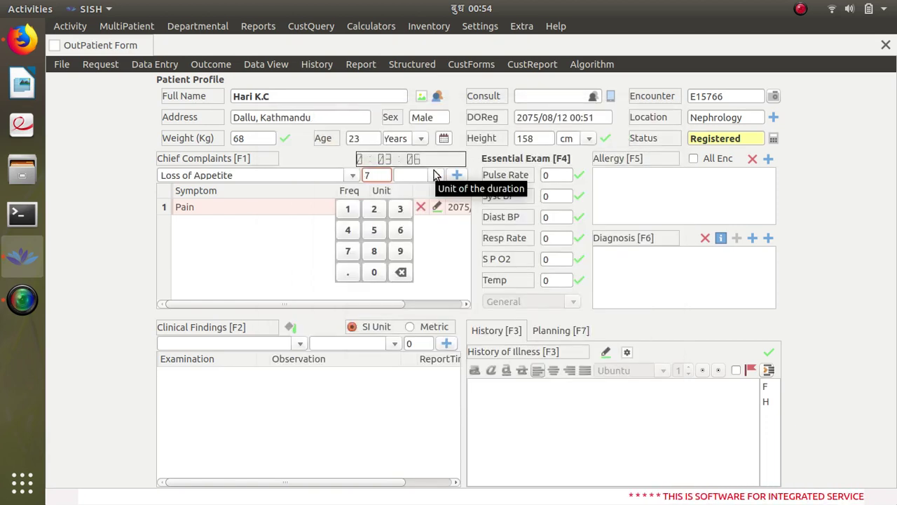
{"action": "key", "text": "BackSpace"}
{"action": "type", "text": "1"}
{"action": "left_click", "coordinate": [420, 174]}
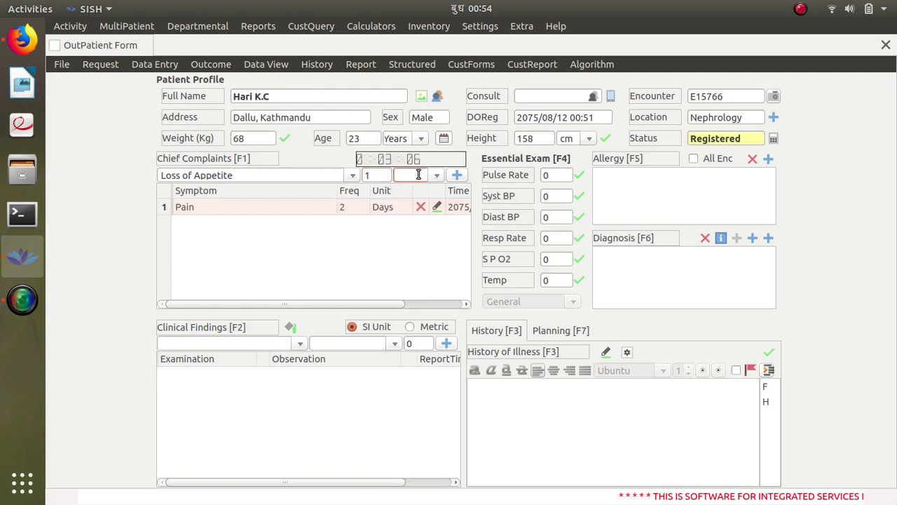
{"action": "type", "text": "we"}
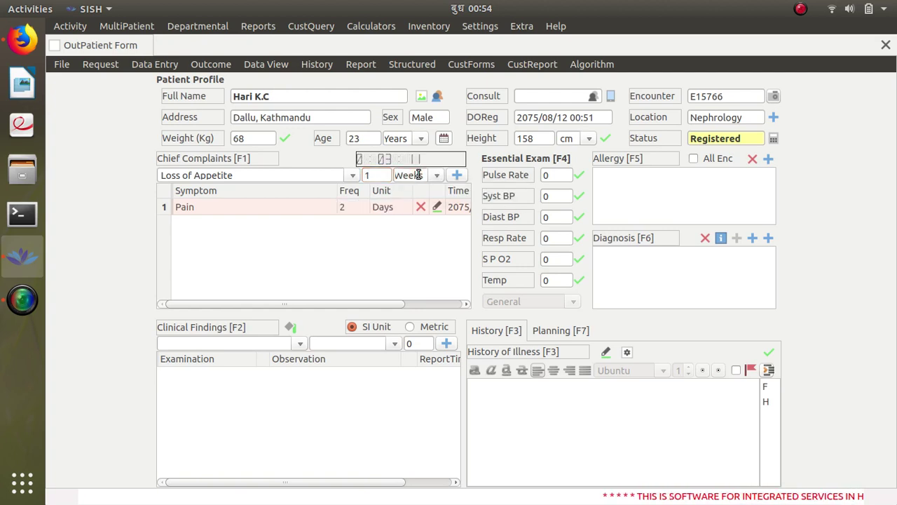
{"action": "left_click", "coordinate": [456, 175]}
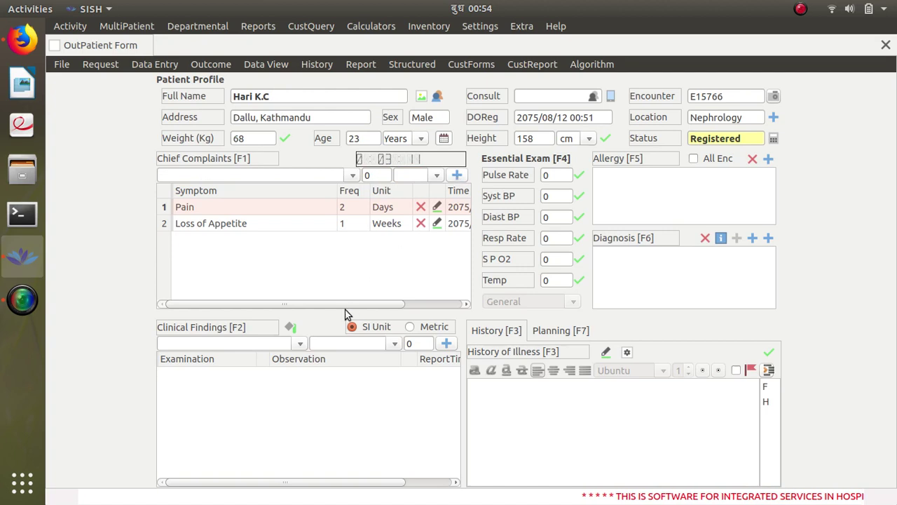
Step: Add Vomiting as a chief complaint lasting 2 Days
{"action": "left_click", "coordinate": [292, 276]}
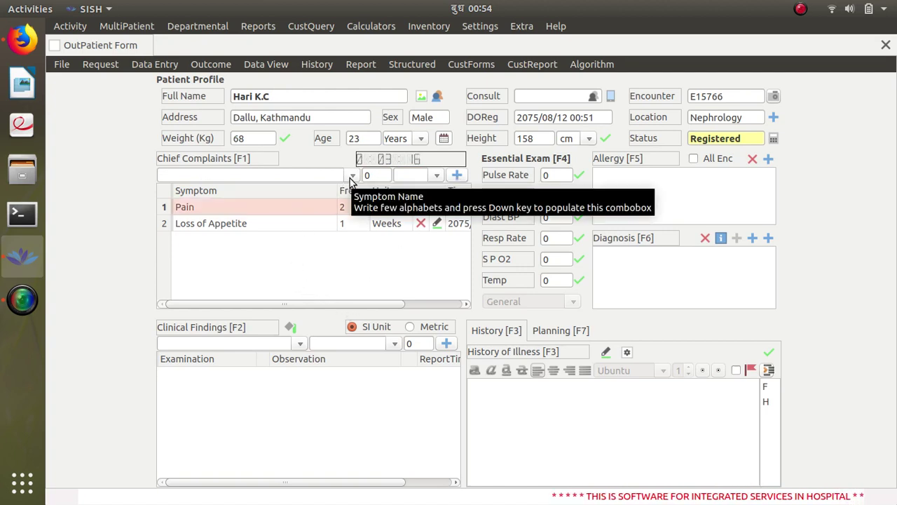
{"action": "key", "text": "F1"}
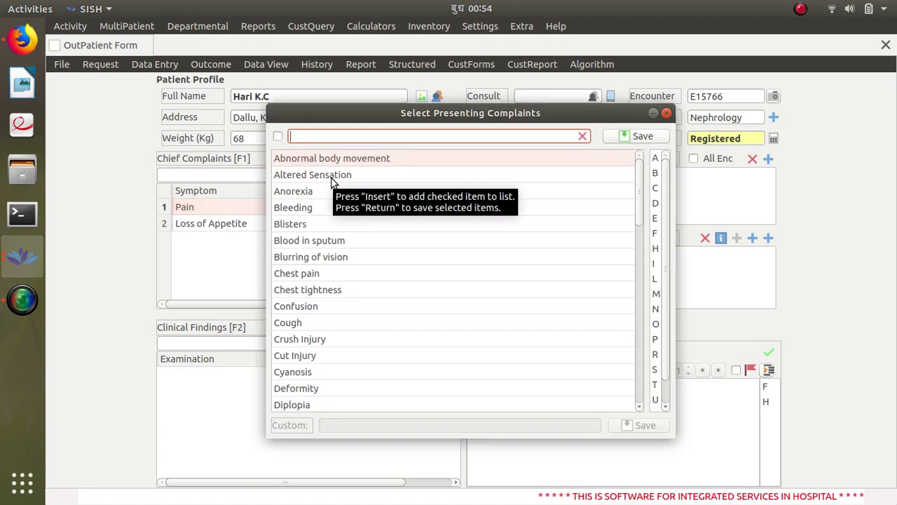
{"action": "type", "text": "vom"}
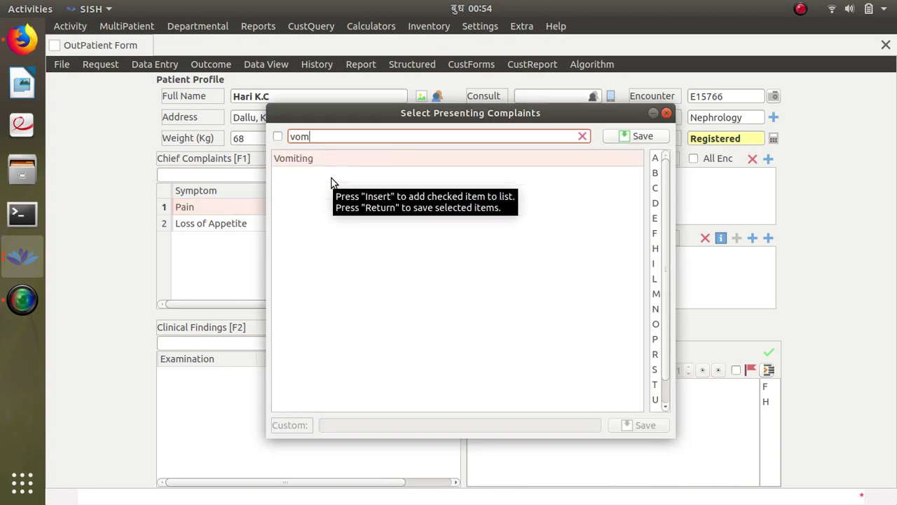
{"action": "left_click", "coordinate": [644, 140]}
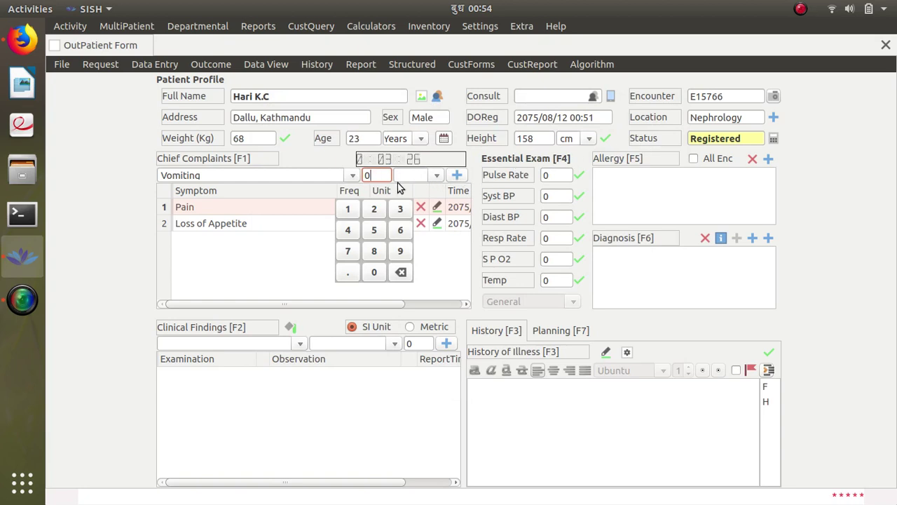
{"action": "left_click", "coordinate": [422, 176]}
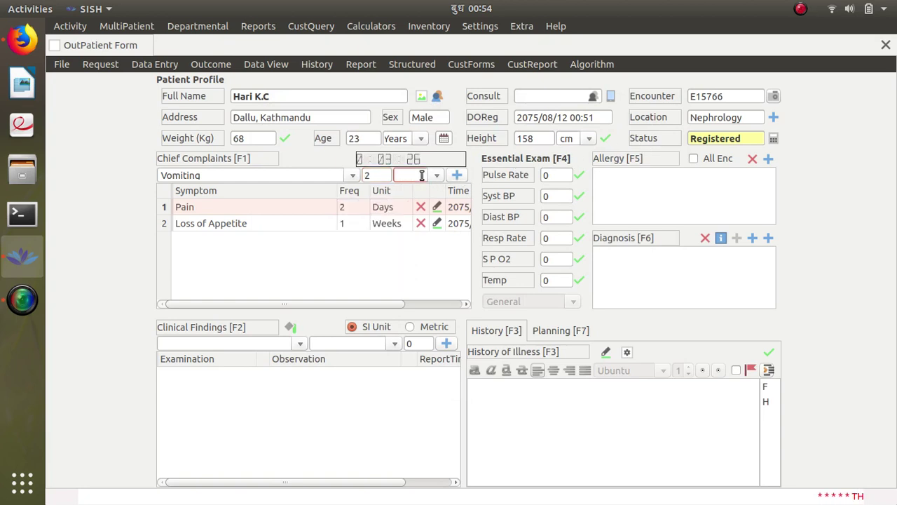
{"action": "type", "text": "d"}
{"action": "left_click", "coordinate": [457, 176]}
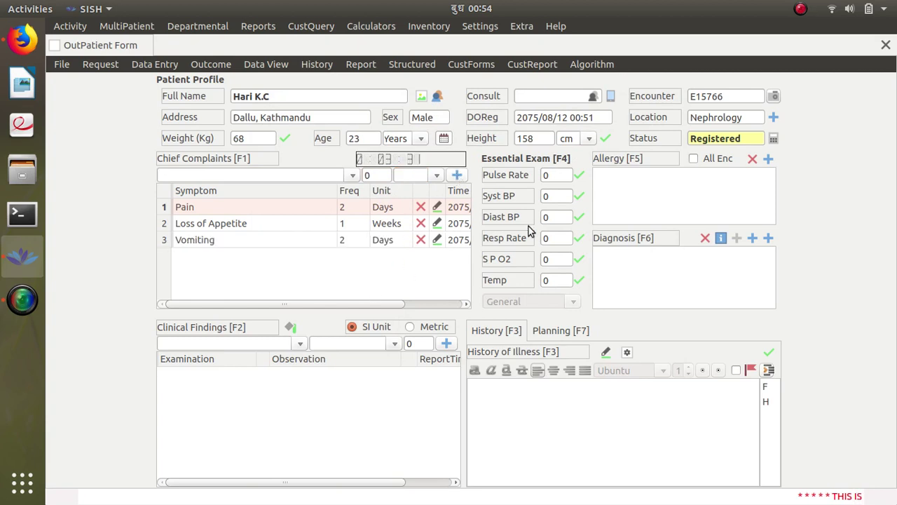
{"action": "left_click", "coordinate": [558, 175]}
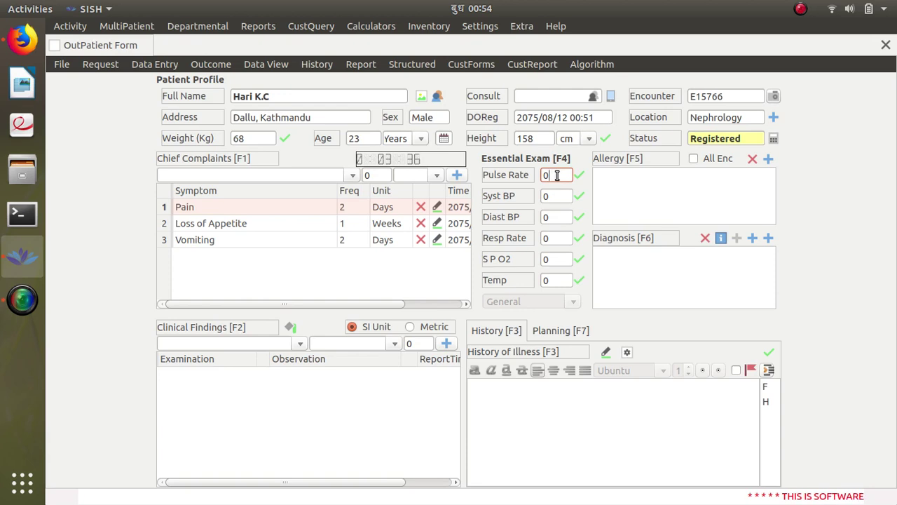
Step: Enter pulse rate 82 and blood pressure 140/90 in the Essential Exam
{"action": "key", "text": "BackSpace"}
{"action": "type", "text": "82"}
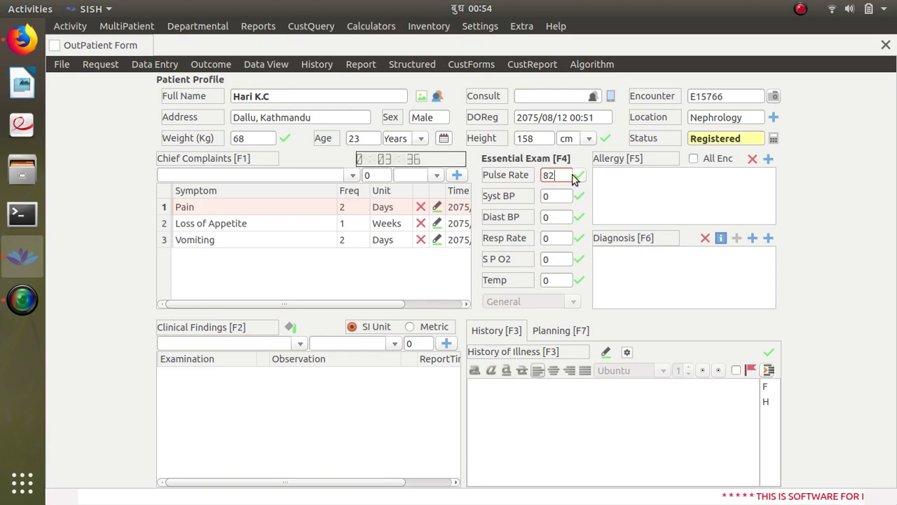
{"action": "key", "text": "Return"}
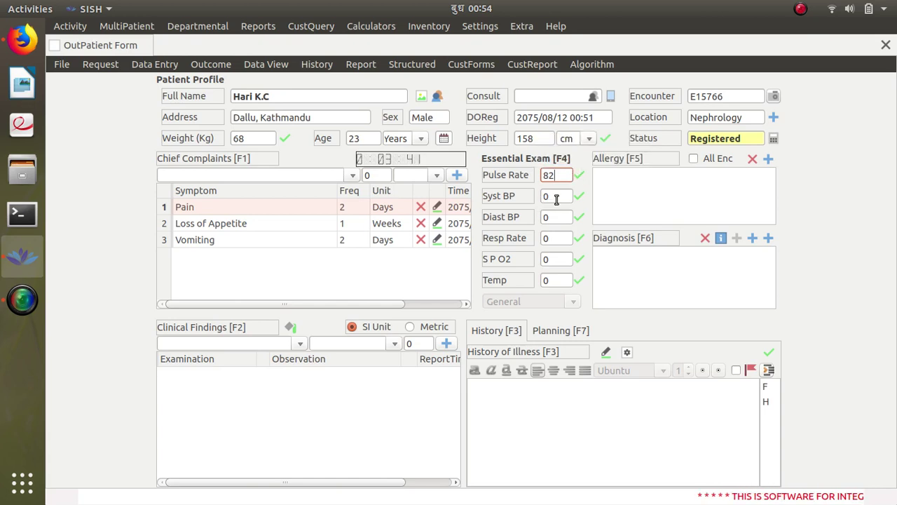
{"action": "left_click", "coordinate": [554, 196]}
{"action": "key", "text": "BackSpace"}
{"action": "type", "text": "1"}
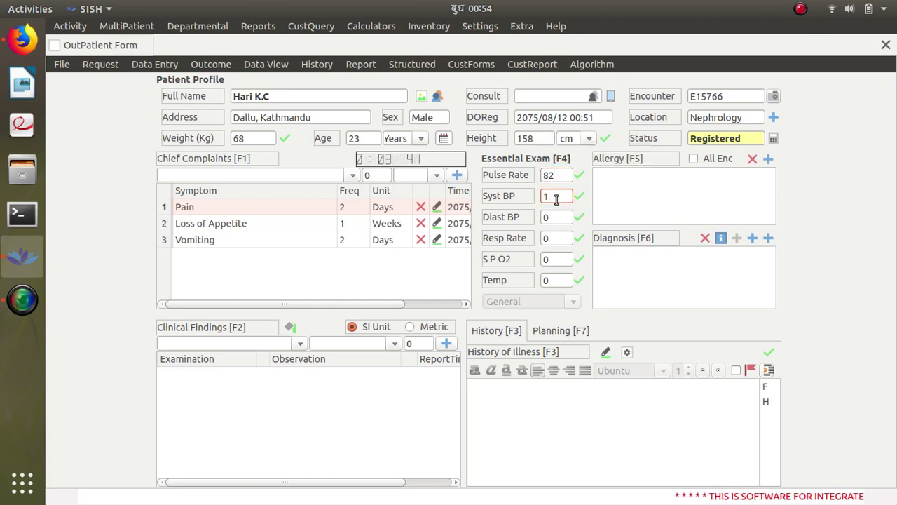
{"action": "type", "text": "40"}
{"action": "key", "text": "Return"}
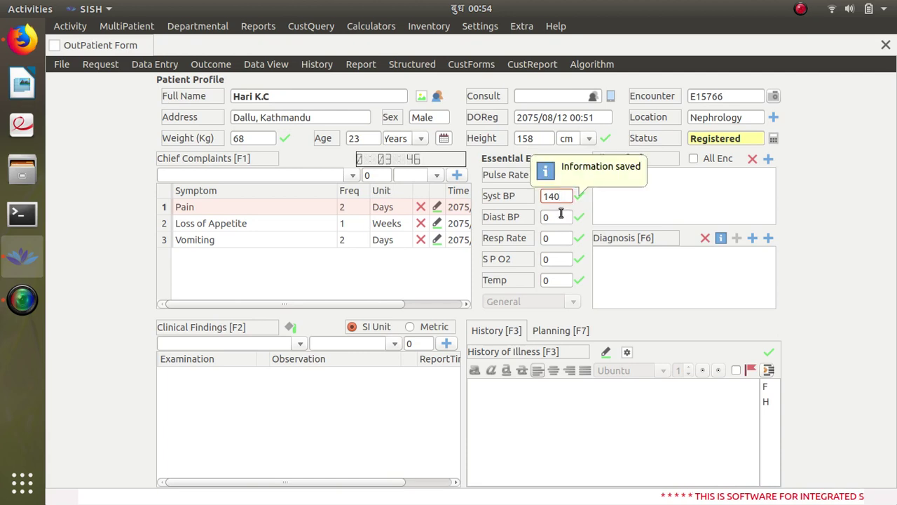
{"action": "left_click", "coordinate": [559, 216]}
{"action": "key", "text": "BackSpace"}
{"action": "type", "text": "90"}
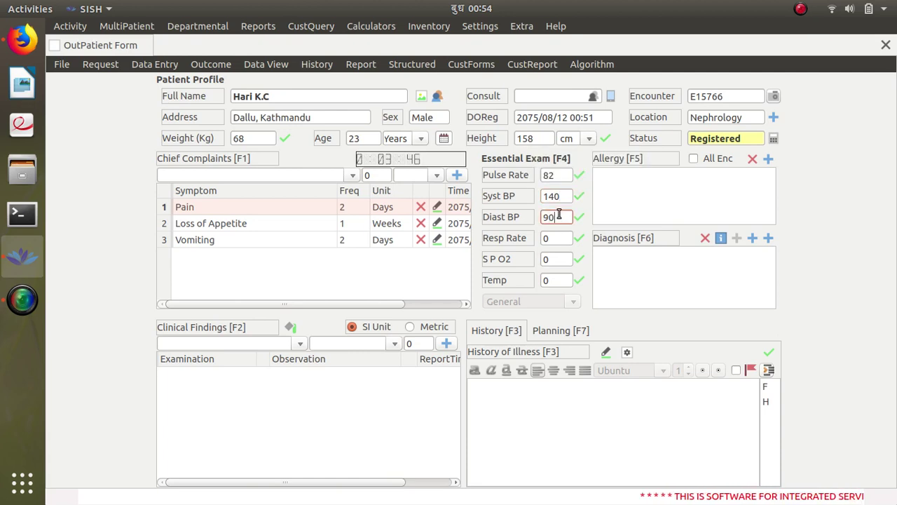
Step: Enter respiratory rate 26, SpO2 94 and temperature 99.2
{"action": "left_click", "coordinate": [555, 238]}
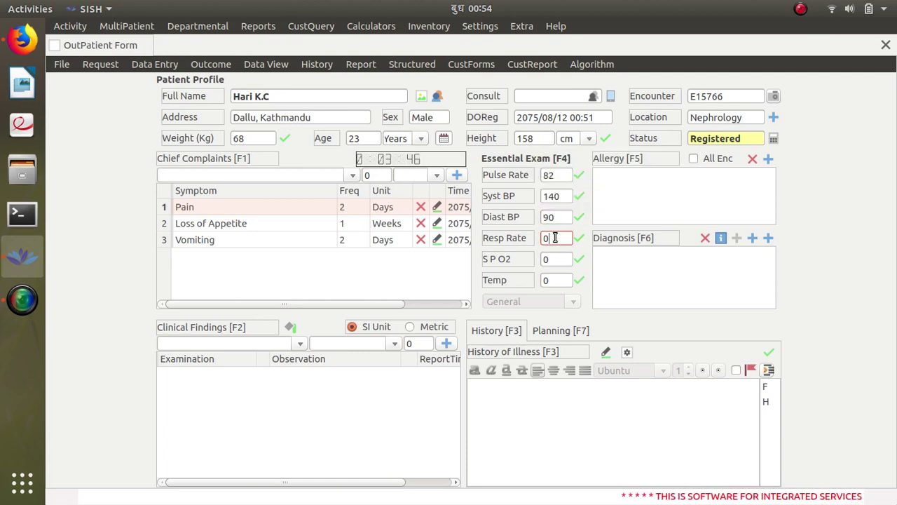
{"action": "key", "text": "BackSpace"}
{"action": "type", "text": "2"}
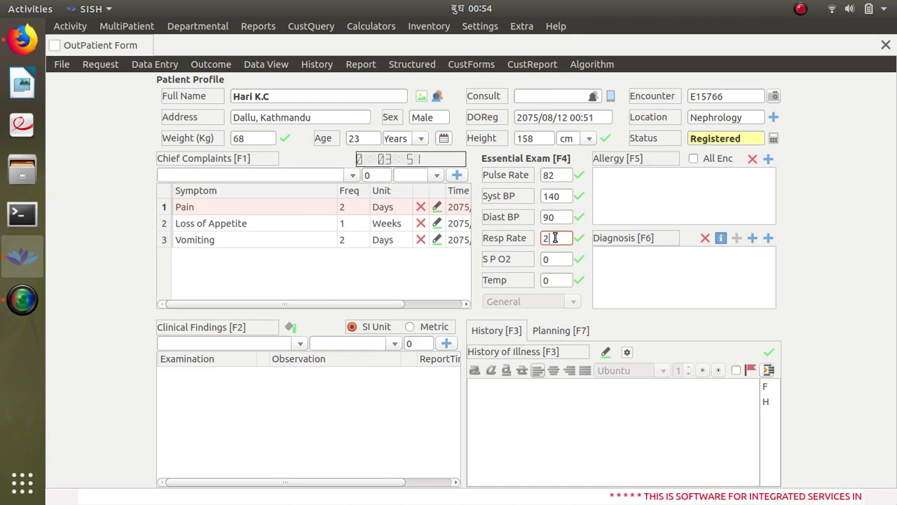
{"action": "type", "text": "6"}
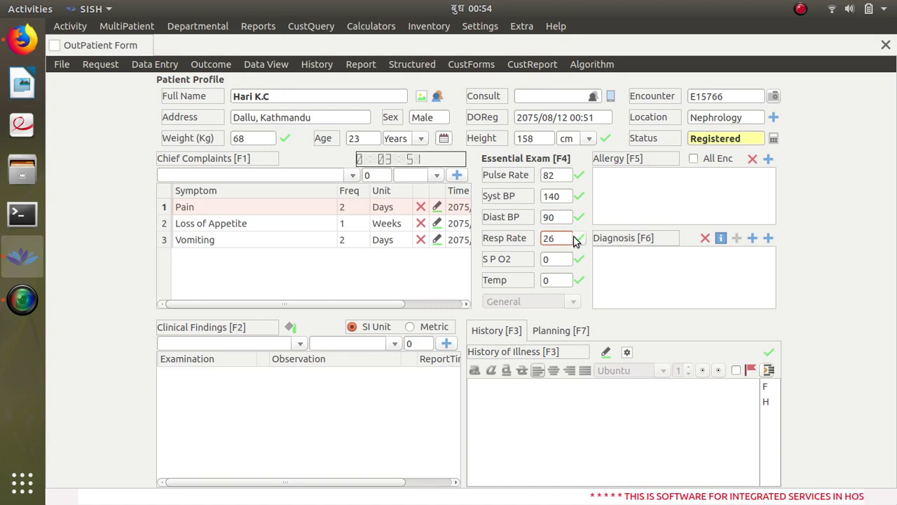
{"action": "left_click", "coordinate": [559, 259]}
{"action": "key", "text": "BackSpace"}
{"action": "type", "text": "9"}
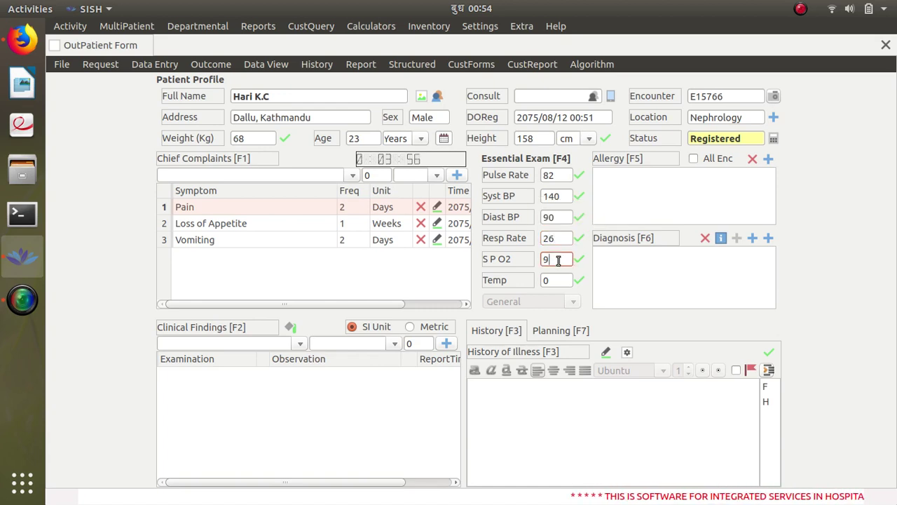
{"action": "type", "text": "4"}
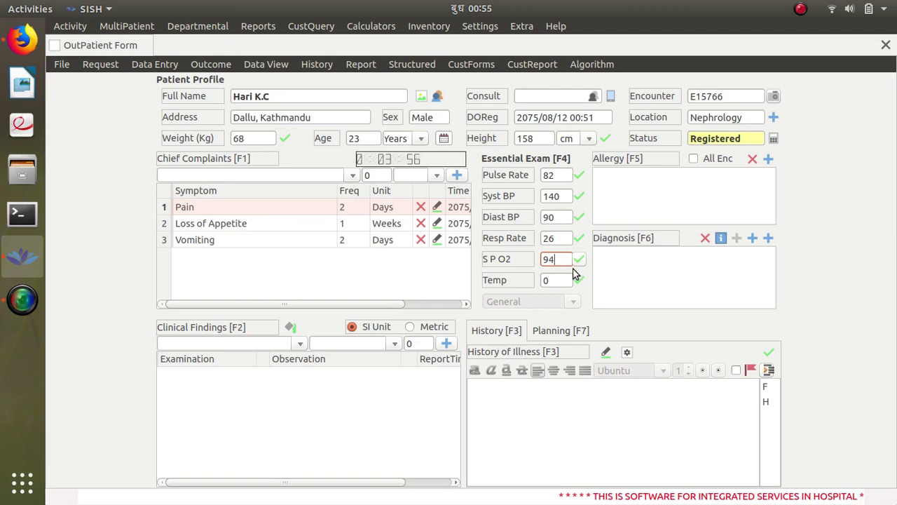
{"action": "left_click", "coordinate": [551, 281]}
{"action": "key", "text": "BackSpace"}
{"action": "type", "text": "9"}
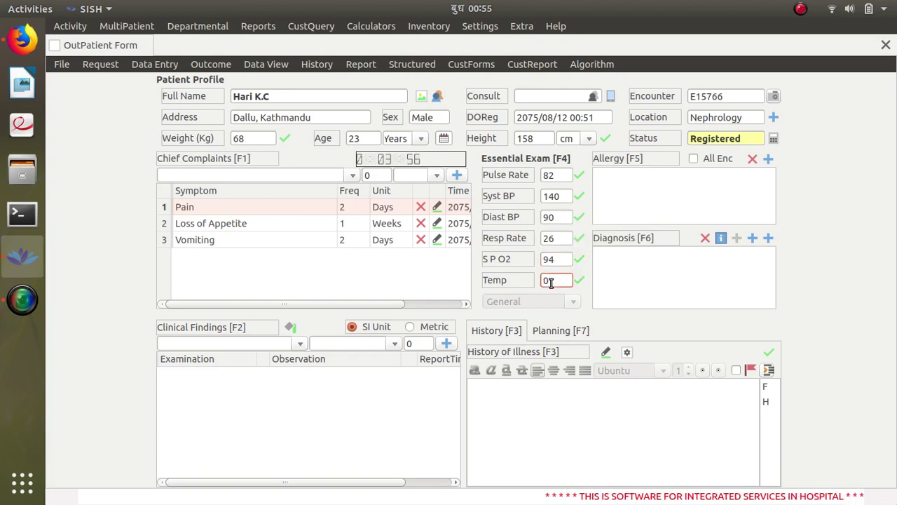
{"action": "type", "text": "9.2"}
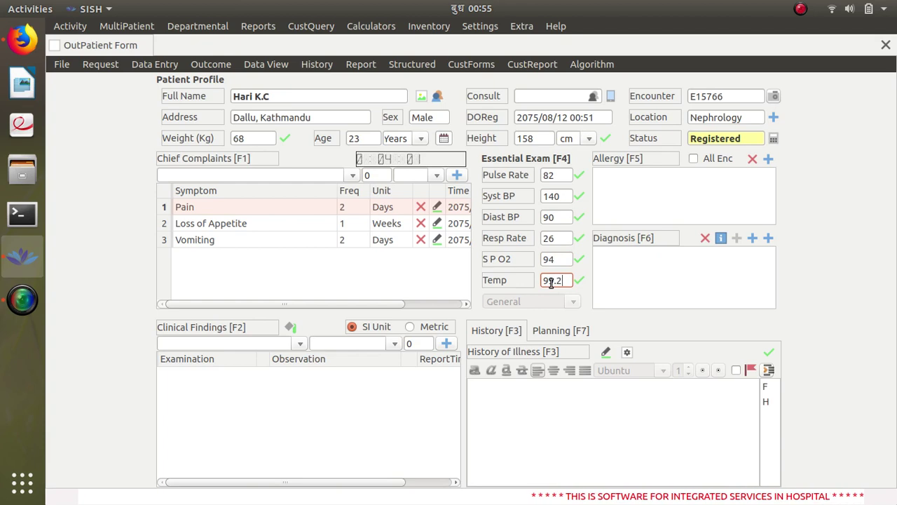
{"action": "left_click", "coordinate": [581, 281]}
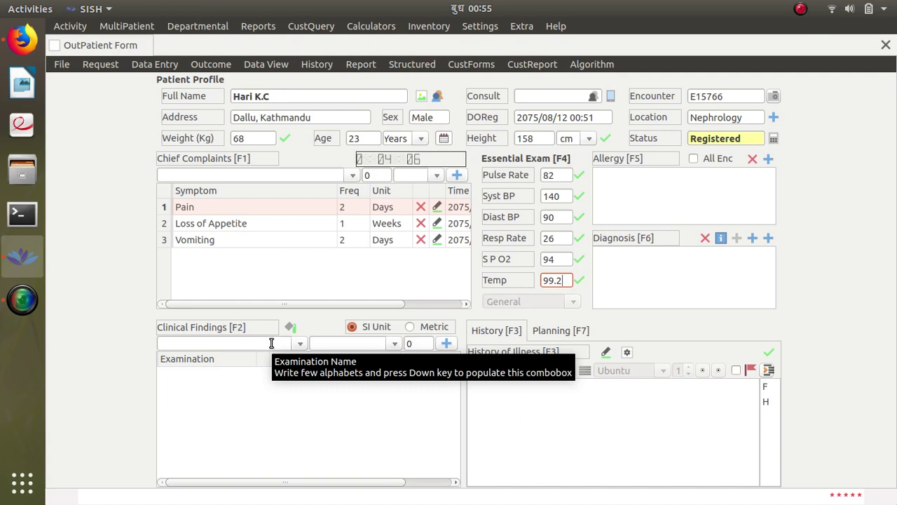
Step: Add the clinical finding Activity with observation Lethargic
{"action": "double_click", "coordinate": [271, 343]}
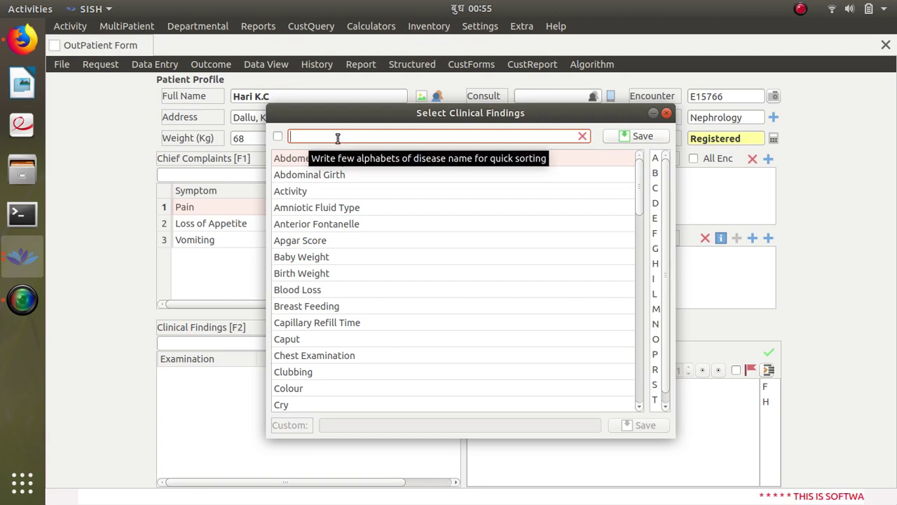
{"action": "left_click", "coordinate": [366, 188]}
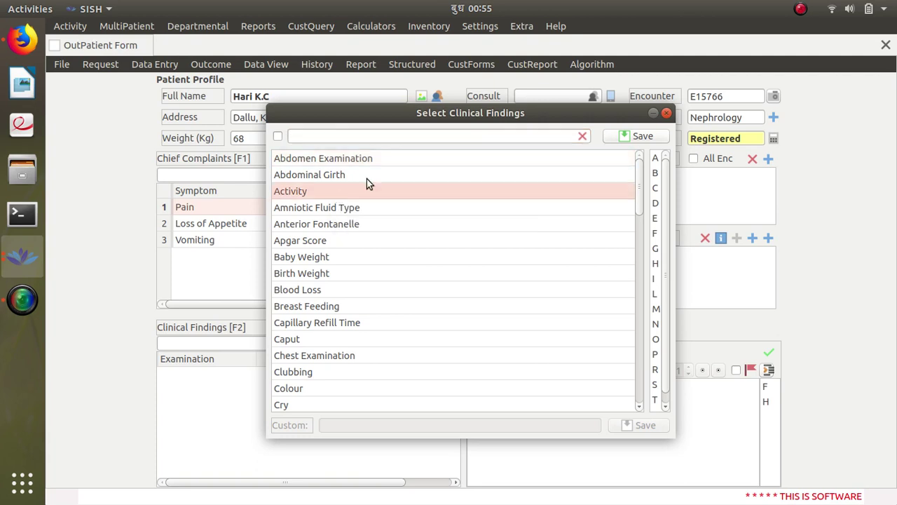
{"action": "left_click", "coordinate": [626, 139]}
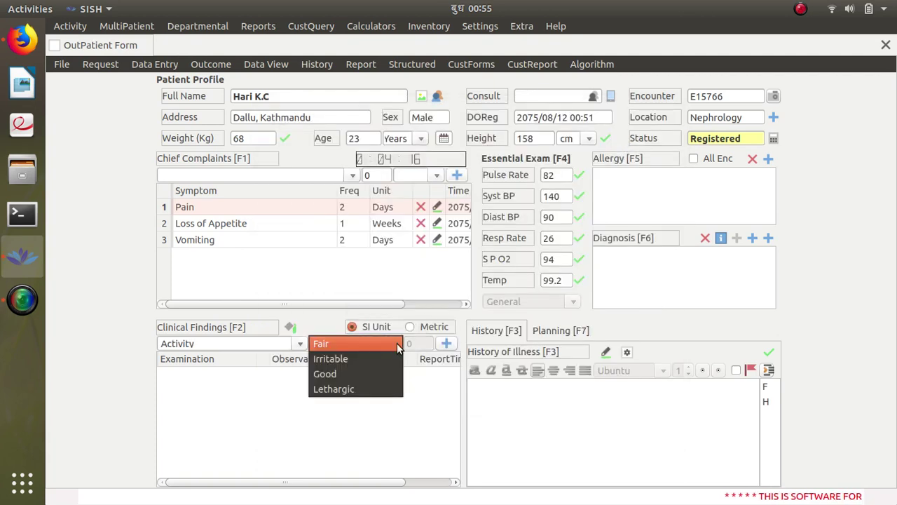
{"action": "left_click", "coordinate": [382, 388]}
{"action": "left_click", "coordinate": [447, 343]}
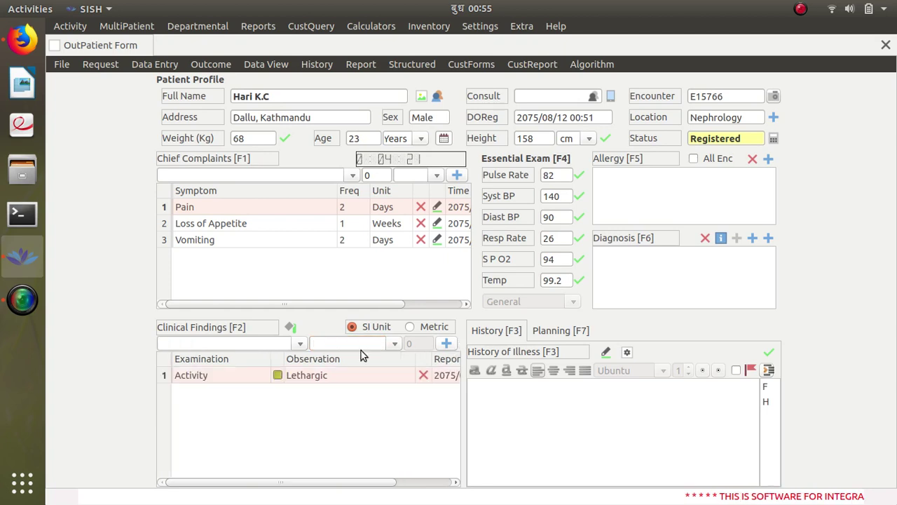
Step: Browse the full clinical findings list and return to the top at Abdomen Examination
{"action": "left_click", "coordinate": [298, 344]}
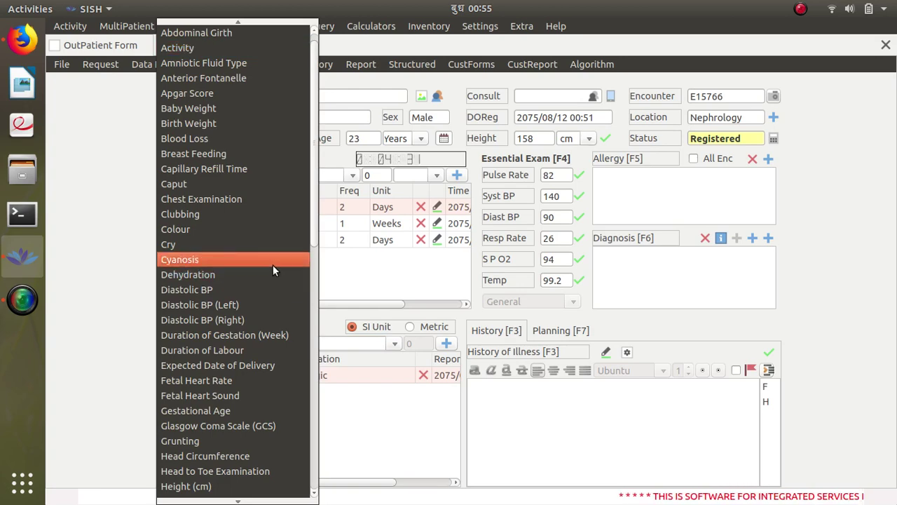
{"action": "scroll", "coordinate": [273, 265], "scroll_direction": "down", "scroll_amount": 5}
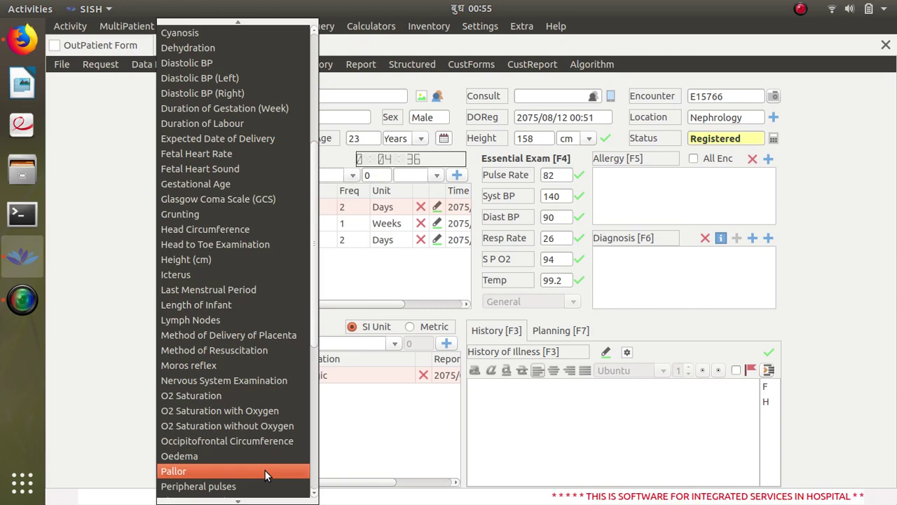
{"action": "scroll", "coordinate": [264, 470], "scroll_direction": "down", "scroll_amount": 4}
{"action": "scroll", "coordinate": [264, 469], "scroll_direction": "down", "scroll_amount": 3}
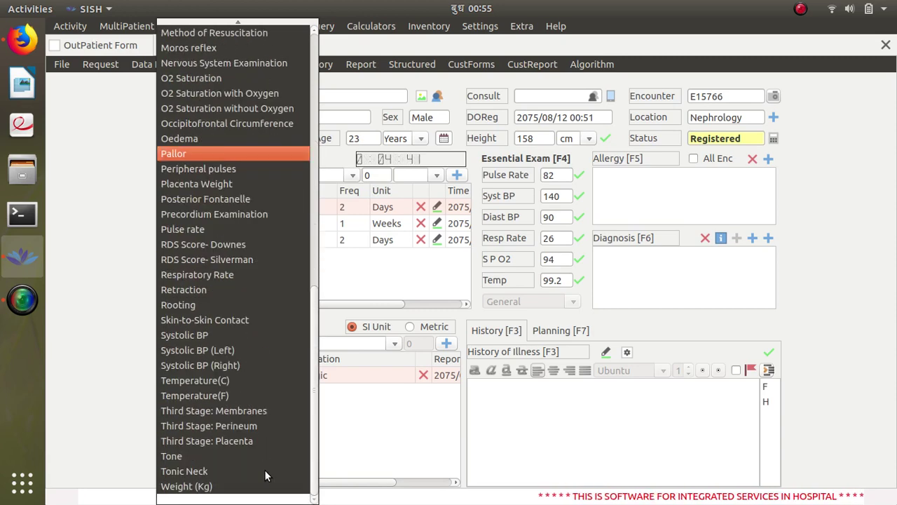
{"action": "scroll", "coordinate": [264, 469], "scroll_direction": "up", "scroll_amount": 12}
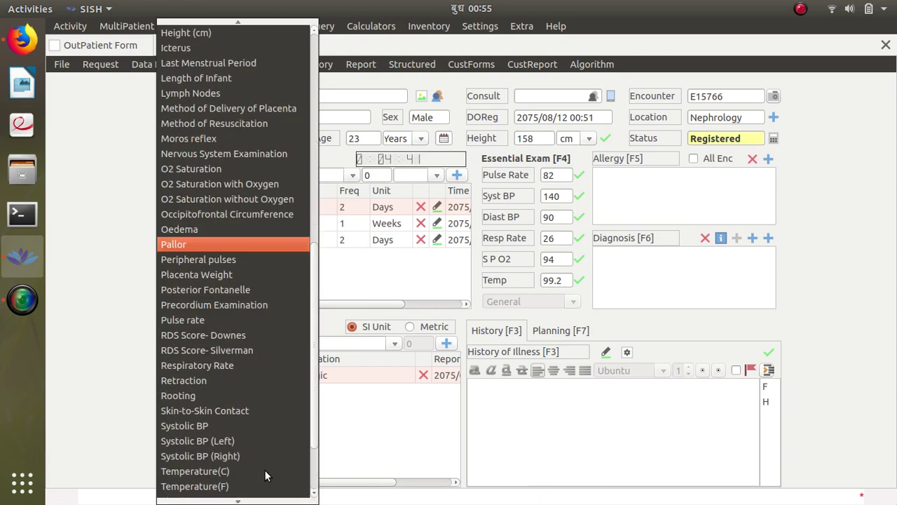
{"action": "scroll", "coordinate": [266, 475], "scroll_direction": "up", "scroll_amount": 1}
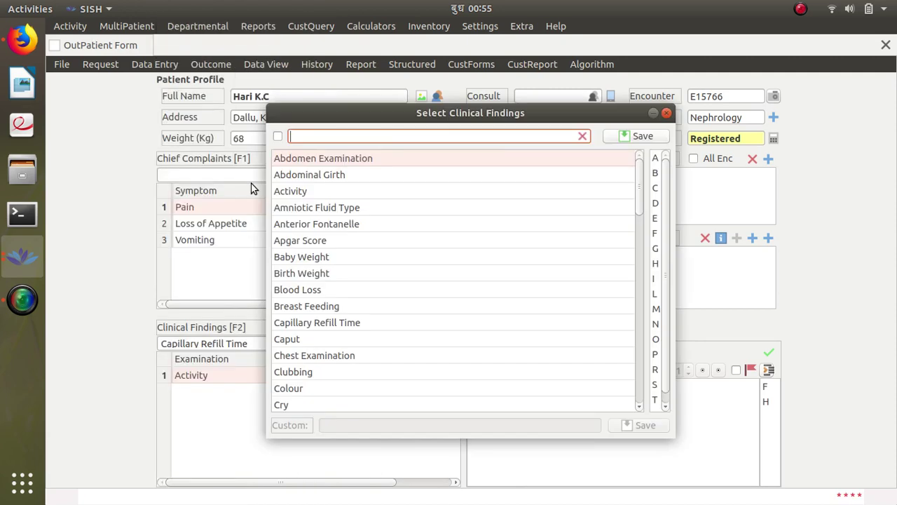
Step: Add Capillary Refill Time with observation 02 and flag it as Normal
{"action": "left_click", "coordinate": [251, 183]}
{"action": "type", "text": "ca"}
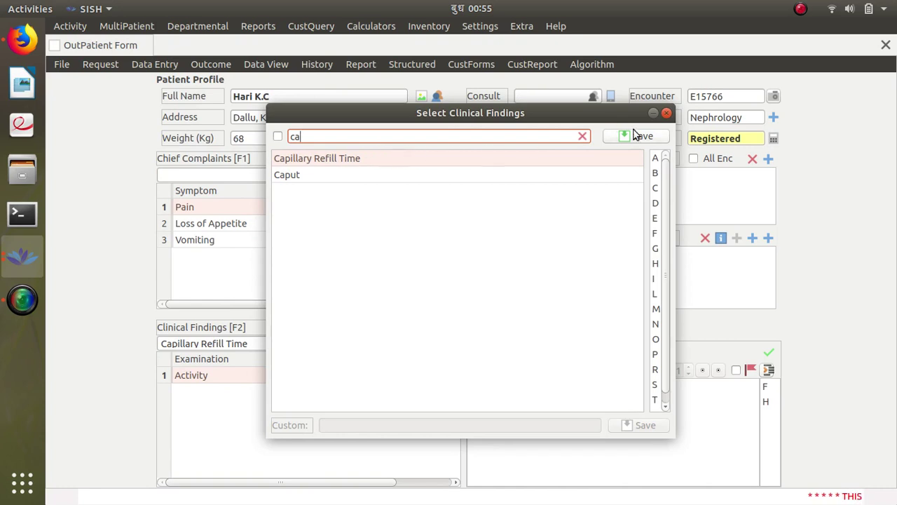
{"action": "left_click", "coordinate": [636, 159]}
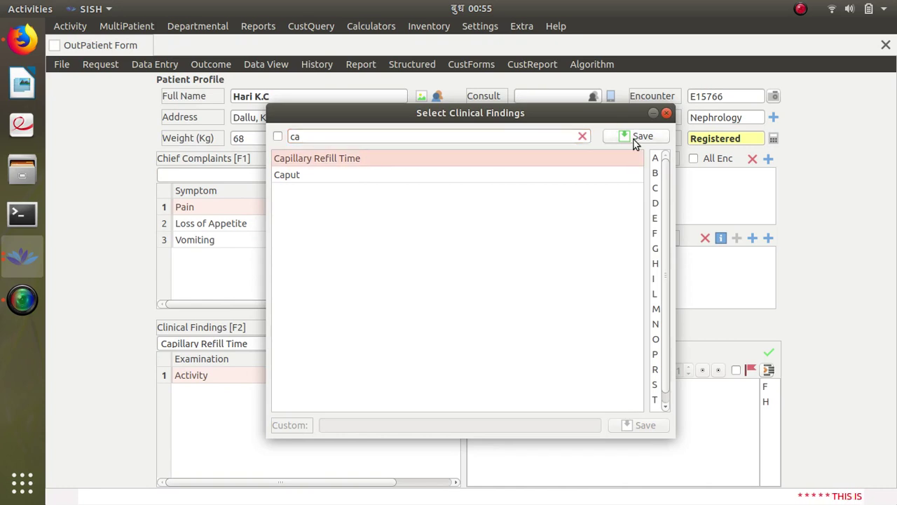
{"action": "left_click", "coordinate": [636, 140]}
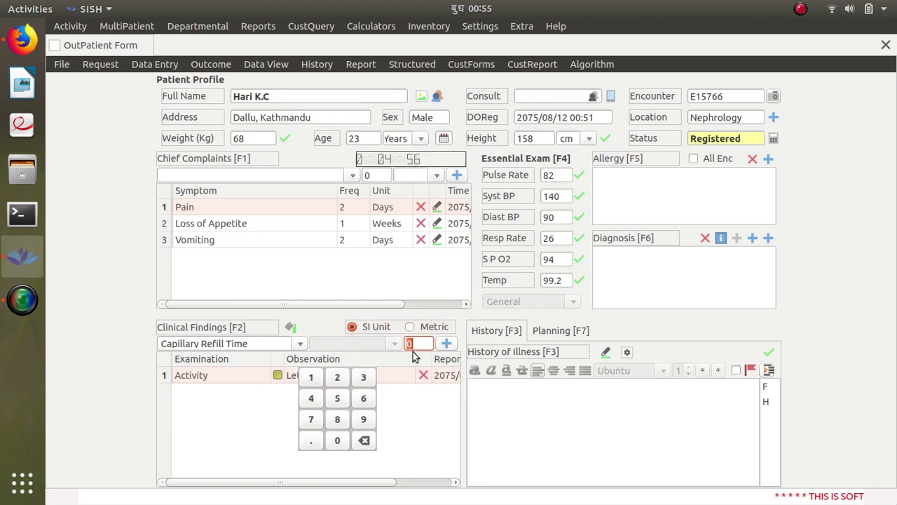
{"action": "left_click", "coordinate": [338, 378]}
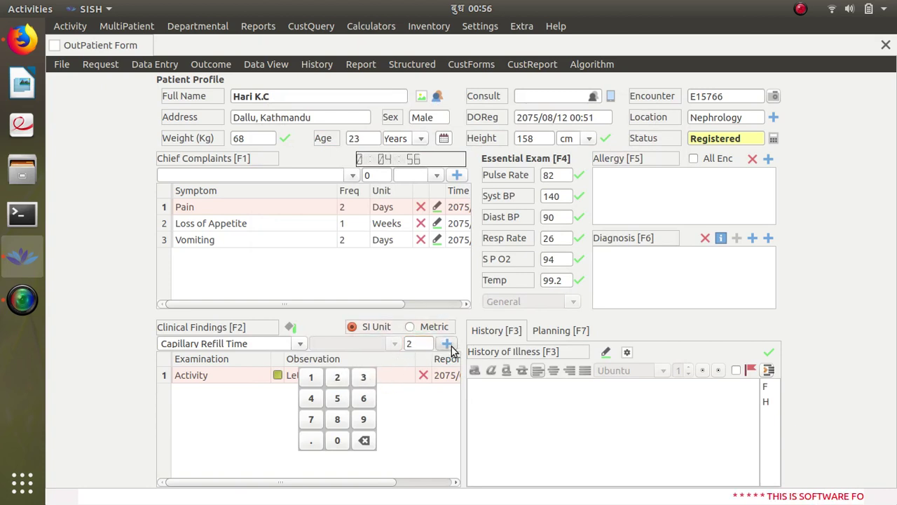
{"action": "left_click", "coordinate": [450, 345]}
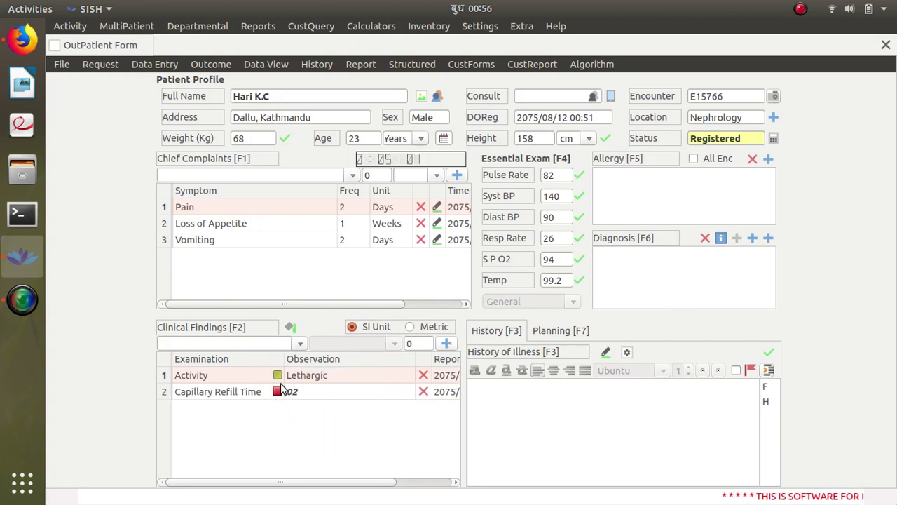
{"action": "left_click", "coordinate": [278, 393]}
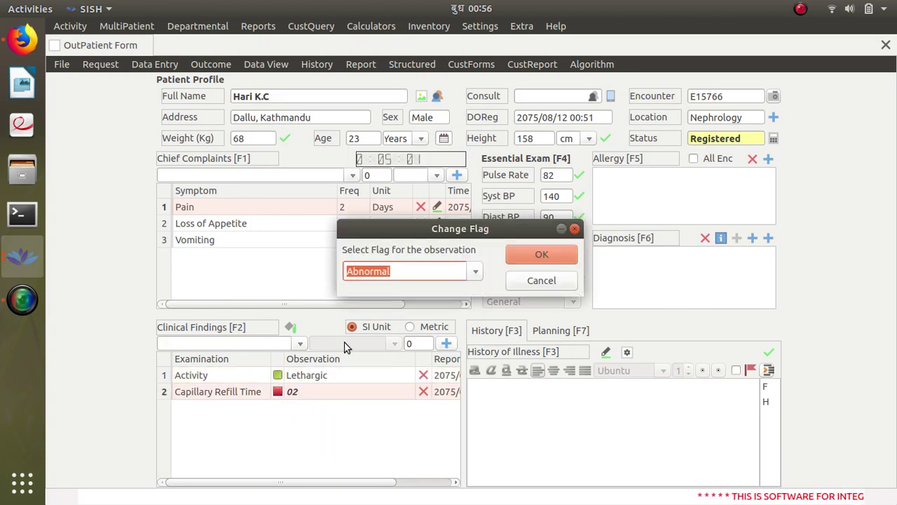
{"action": "left_click", "coordinate": [474, 271]}
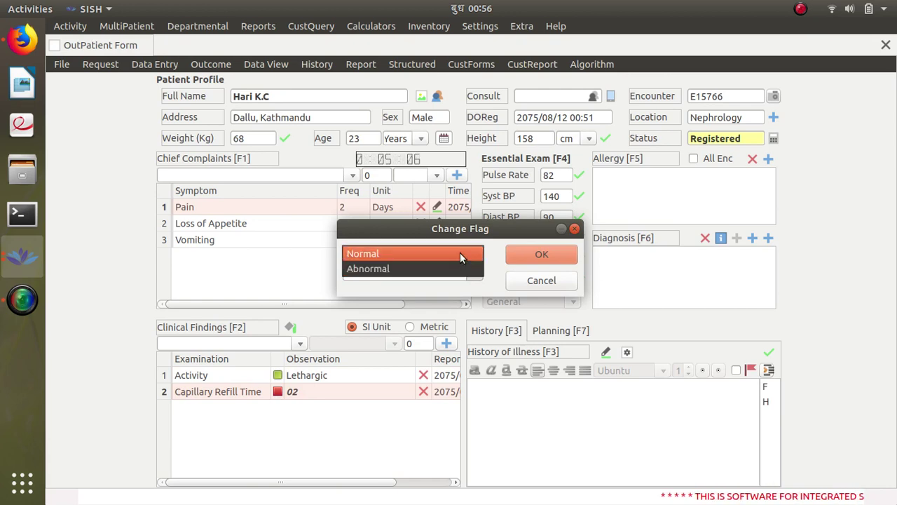
{"action": "left_click", "coordinate": [460, 252]}
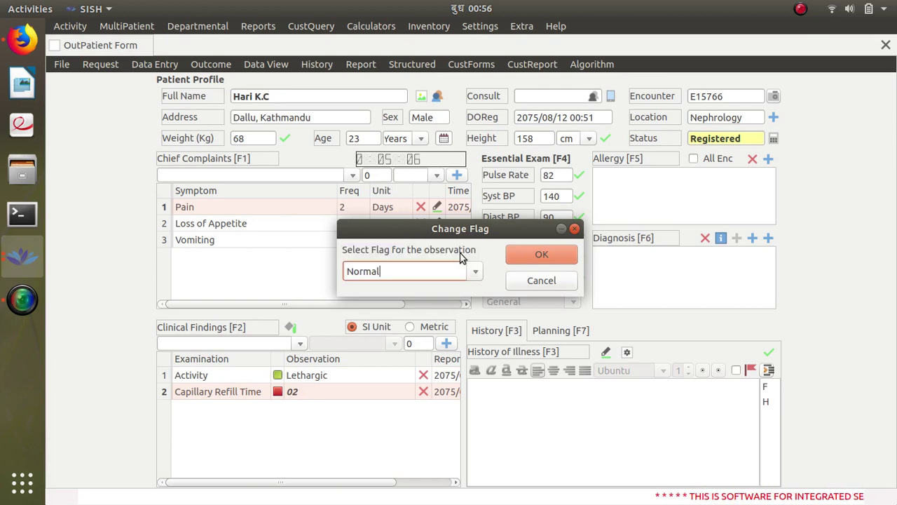
{"action": "left_click", "coordinate": [542, 256]}
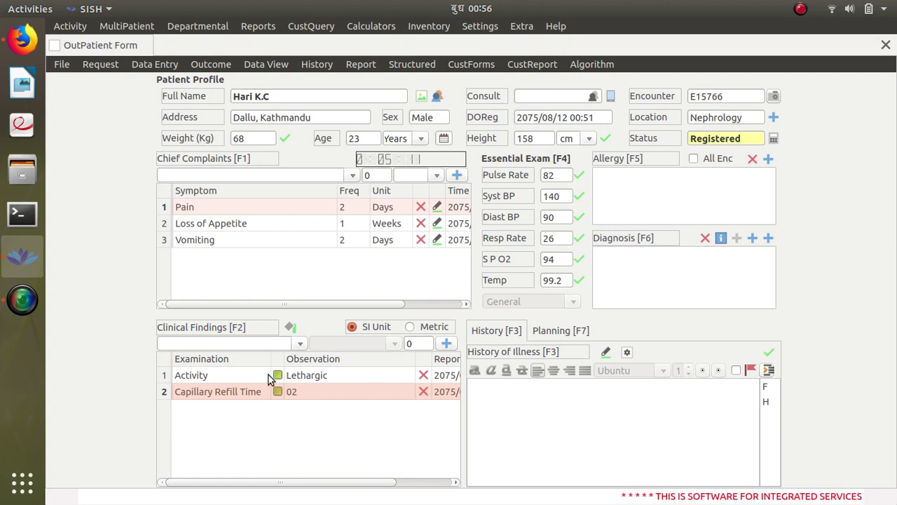
Step: Write and save the history: abdominal pain 2 days, appetite loss 1 week, vomiting 2 days
{"action": "left_click", "coordinate": [559, 398]}
{"action": "type", "text": "Patie"}
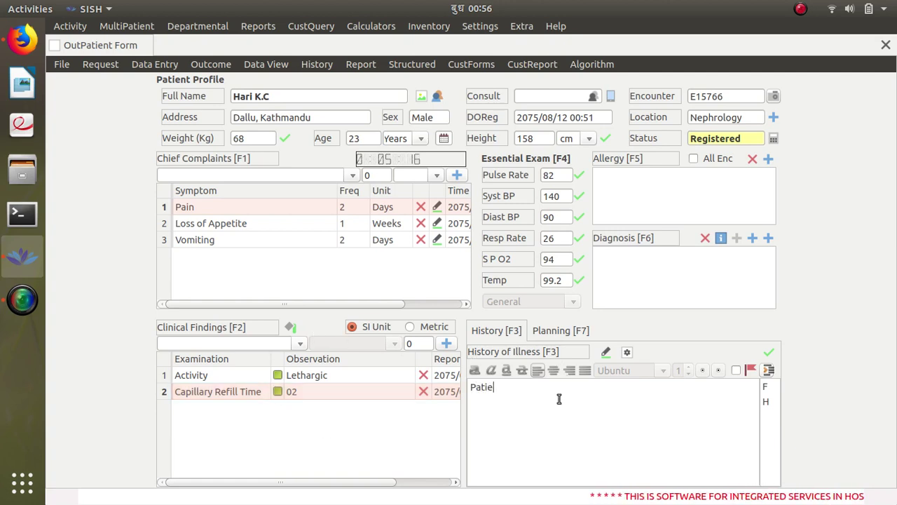
{"action": "type", "text": "nt complai"}
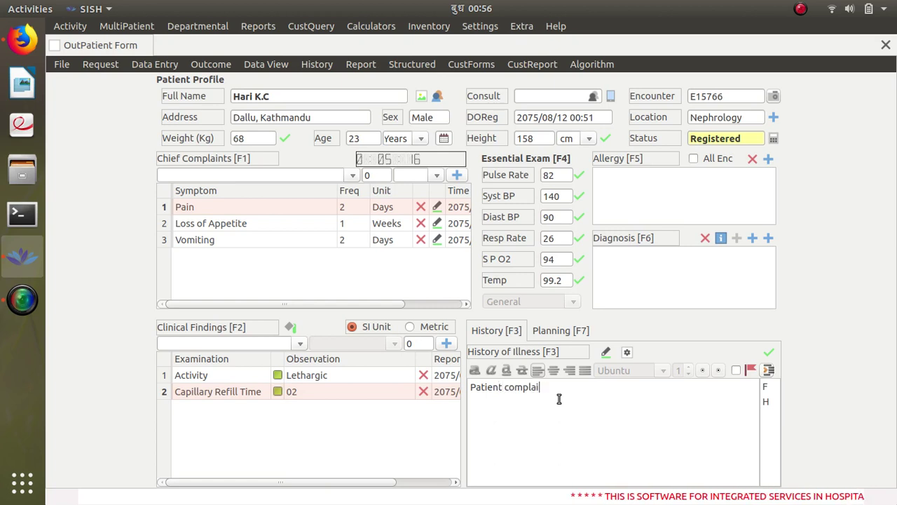
{"action": "type", "text": "ns of pain"}
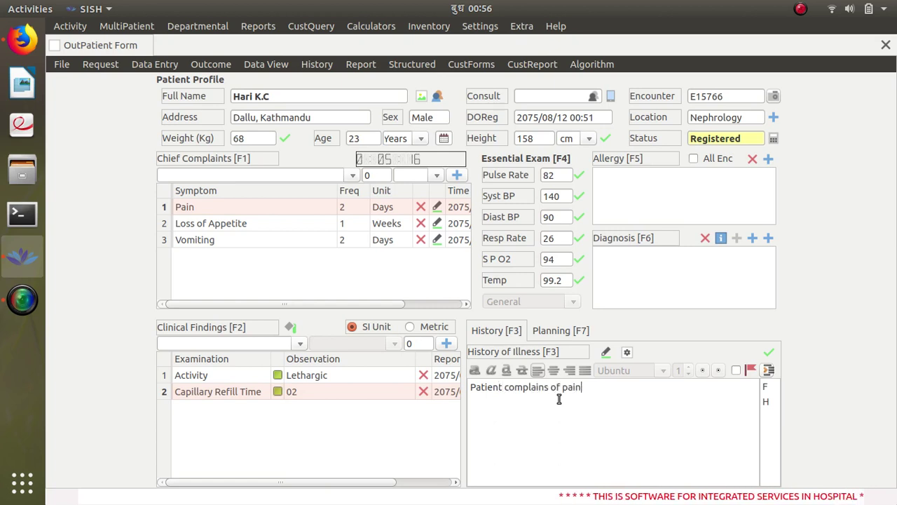
{"action": "type", "text": " in abdomen"}
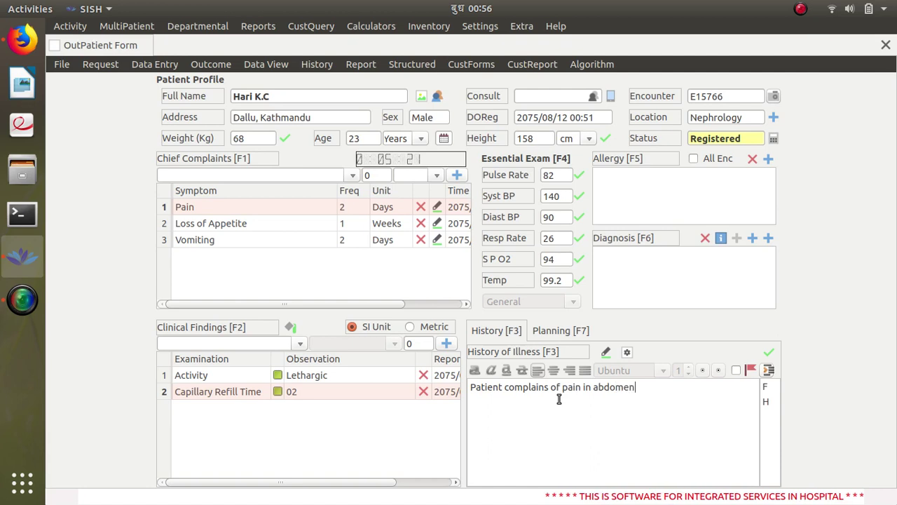
{"action": "type", "text": " since past 2 sayd a"}
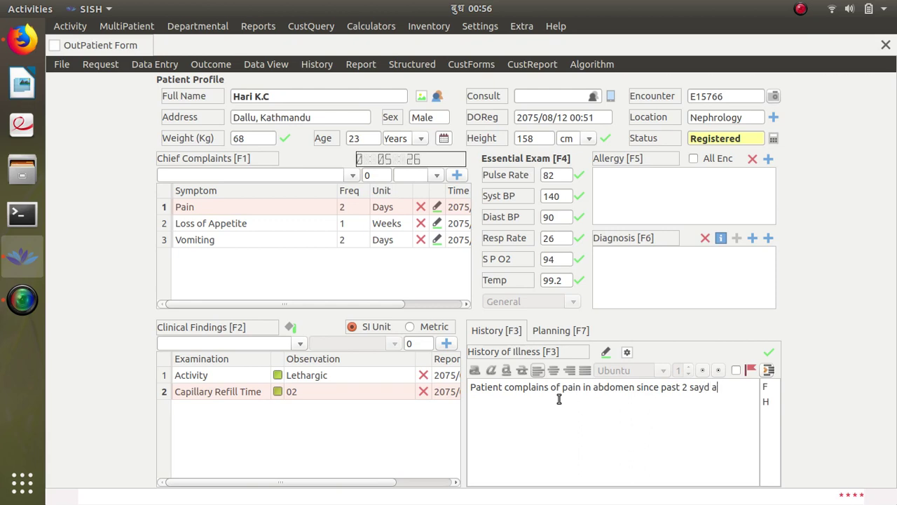
{"action": "key", "text": "BackSpace"}
{"action": "key", "text": "BackSpace"}
{"action": "key", "text": "BackSpace"}
{"action": "key", "text": "BackSpace"}
{"action": "key", "text": "BackSpace"}
{"action": "key", "text": "BackSpace"}
{"action": "type", "text": "days and loss"}
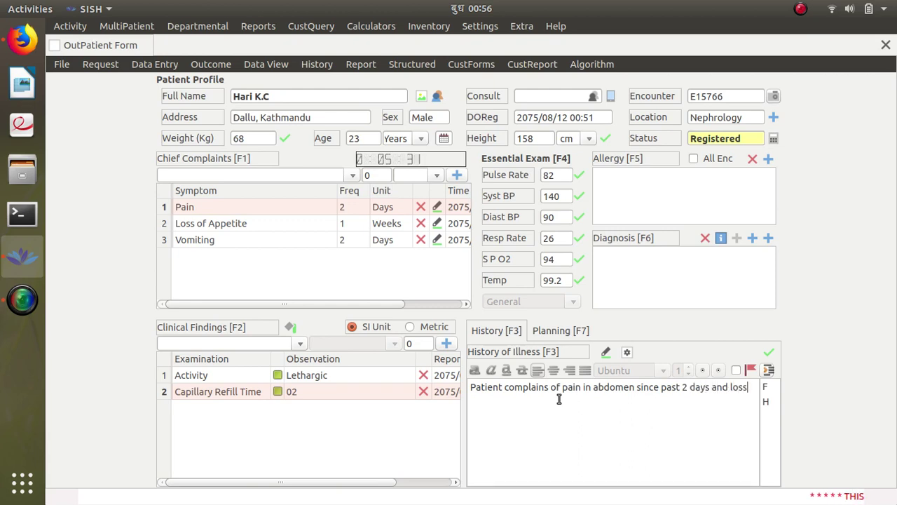
{"action": "type", "text": " of appetite"}
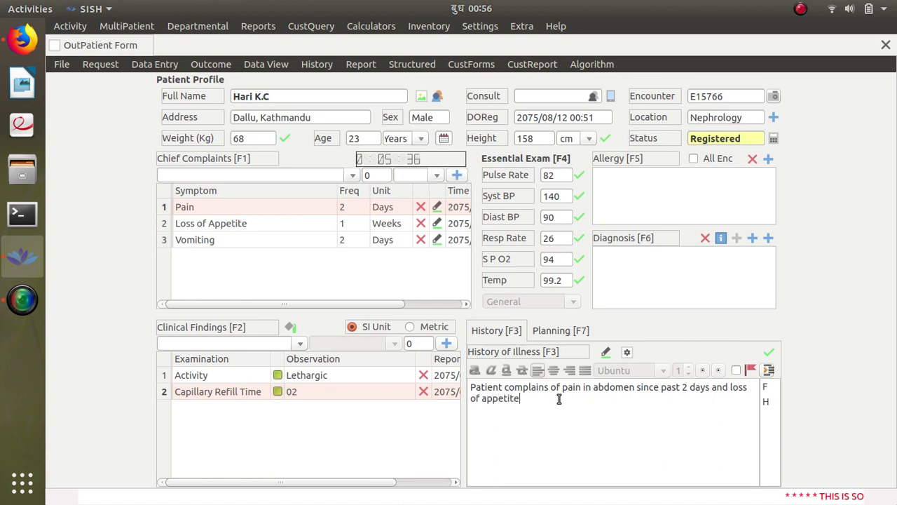
{"action": "type", "text": " since past"}
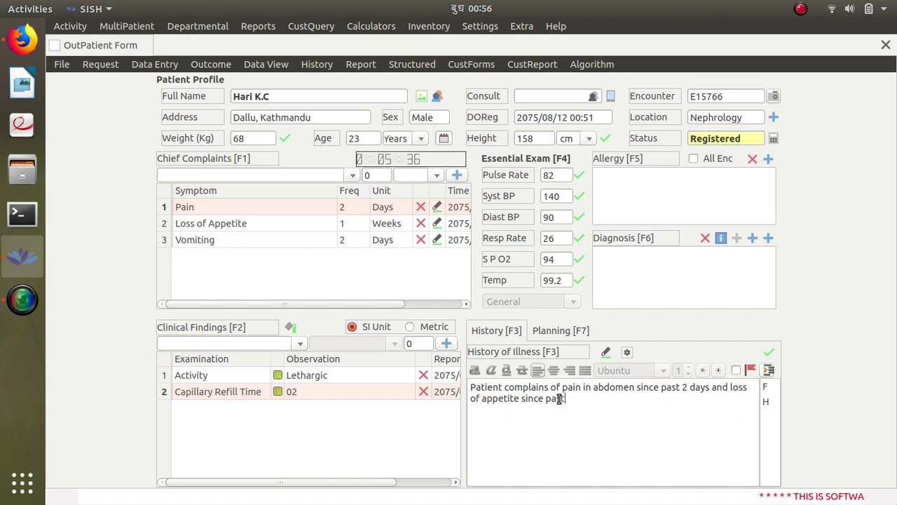
{"action": "type", "text": " 1 week"}
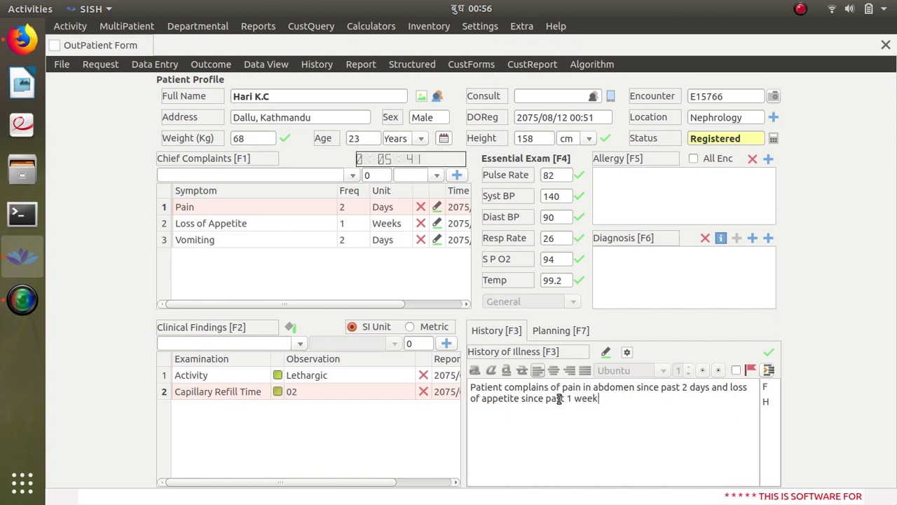
{"action": "type", "text": ". presenc"}
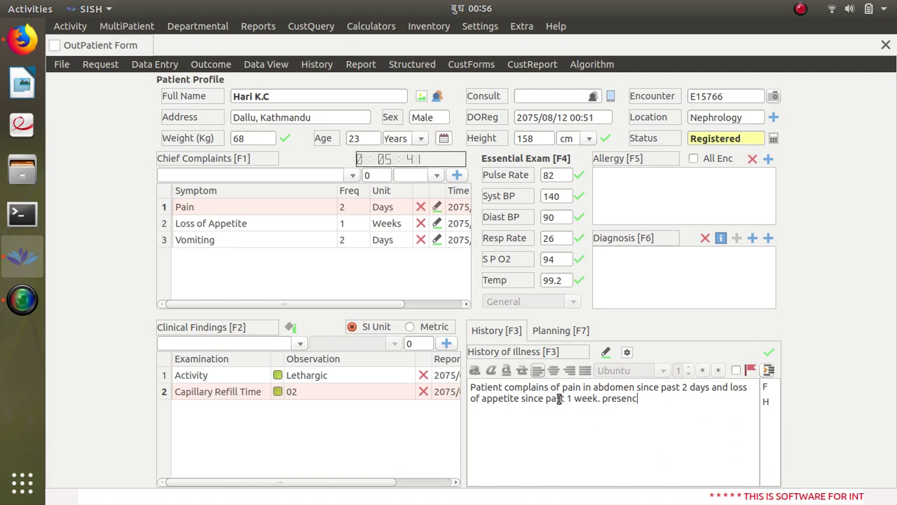
{"action": "type", "text": "e of vomitib"}
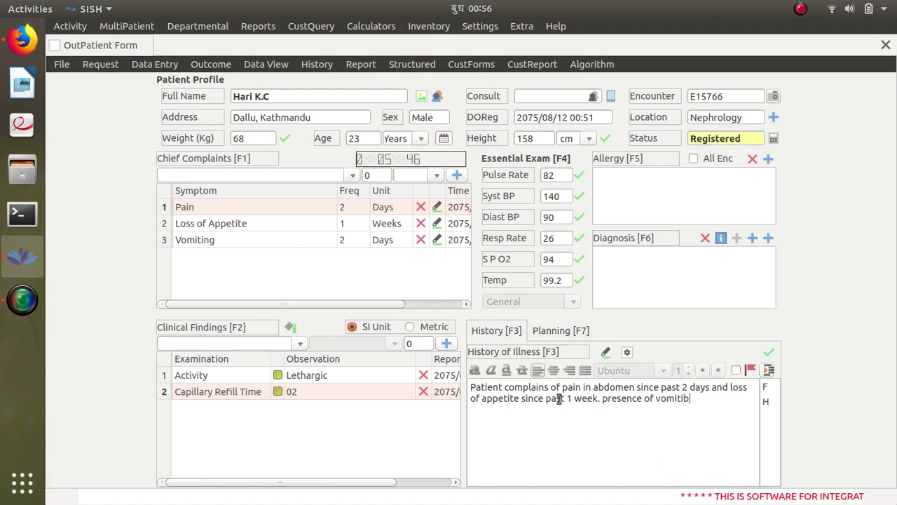
{"action": "key", "text": "BackSpace"}
{"action": "type", "text": "ng "}
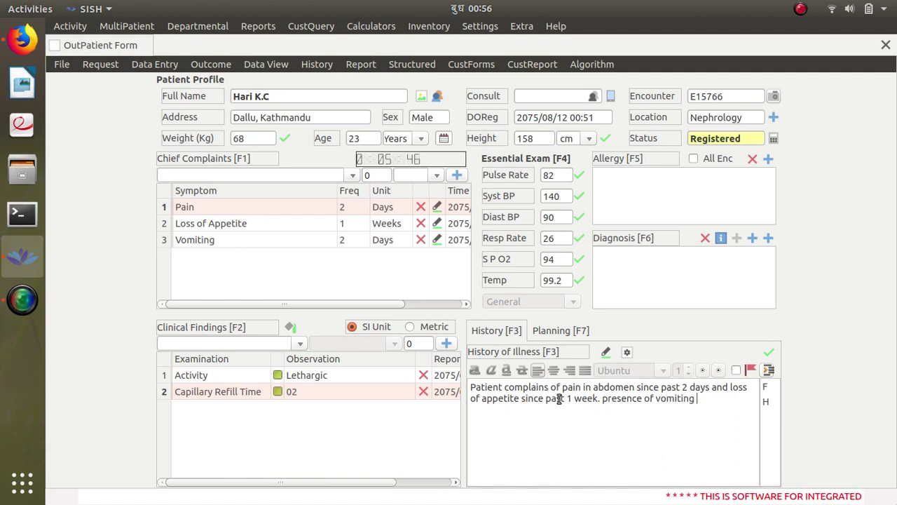
{"action": "type", "text": "since past2"}
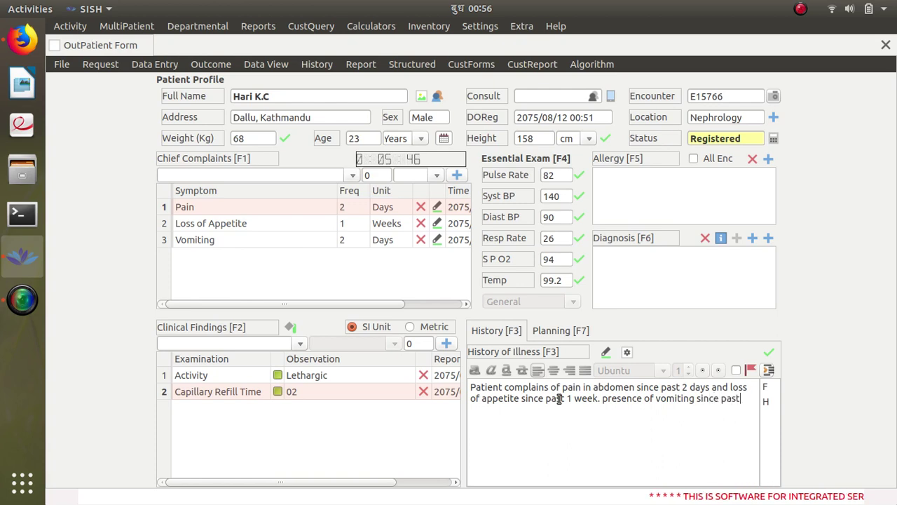
{"action": "key", "text": "BackSpace"}
{"action": "key", "text": "BackSpace"}
{"action": "type", "text": "2 dya"}
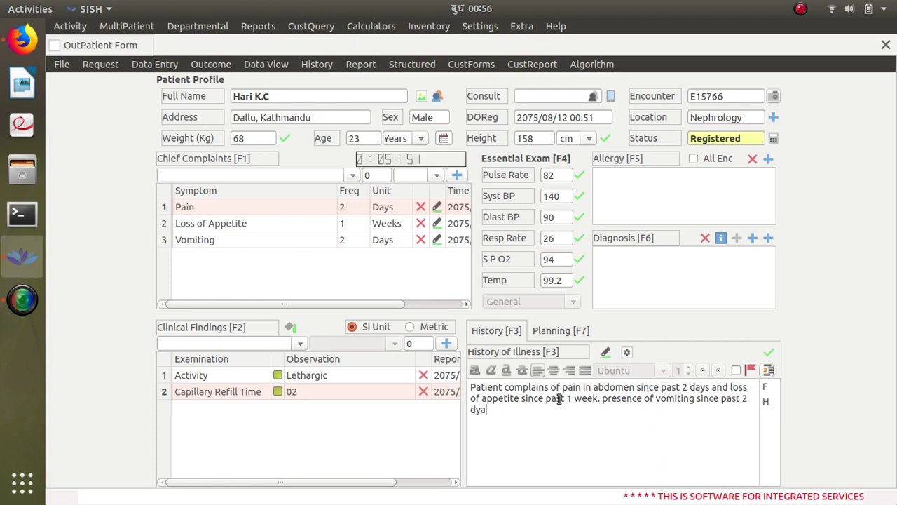
{"action": "key", "text": "BackSpace"}
{"action": "type", "text": "ys"}
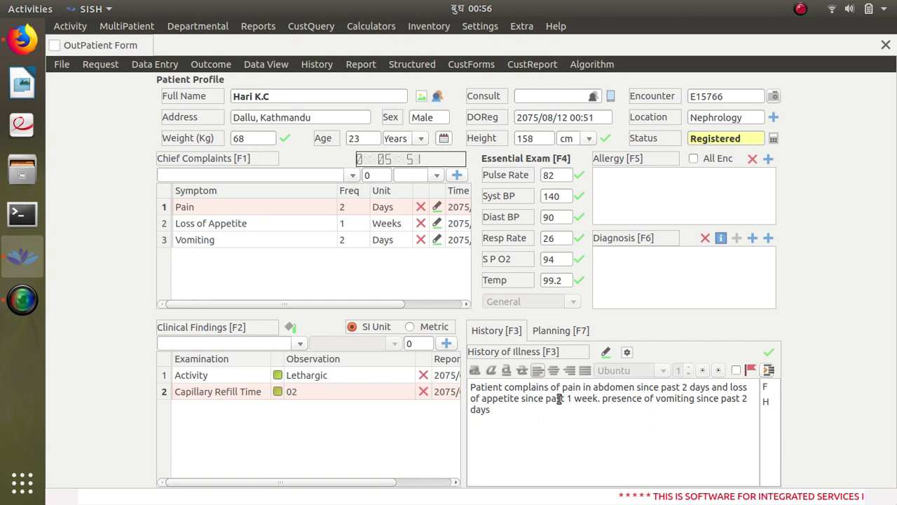
{"action": "type", "text": "."}
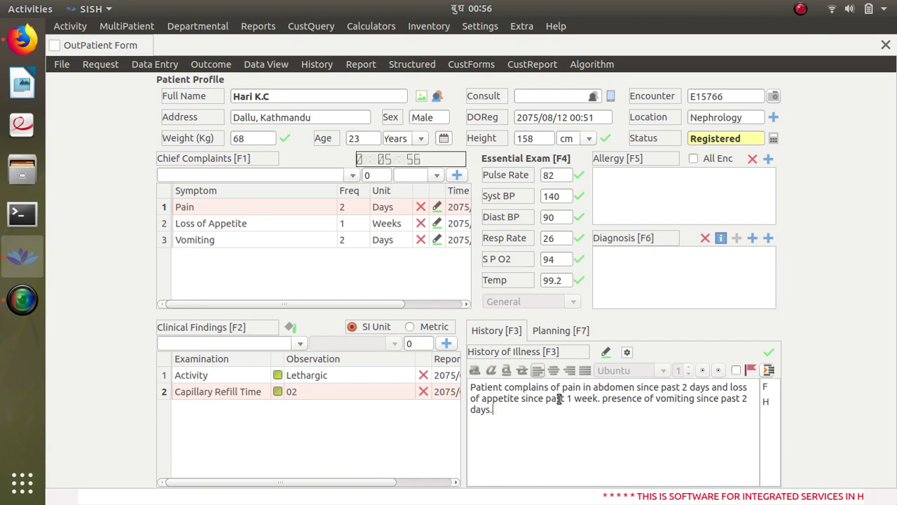
{"action": "left_click", "coordinate": [767, 354]}
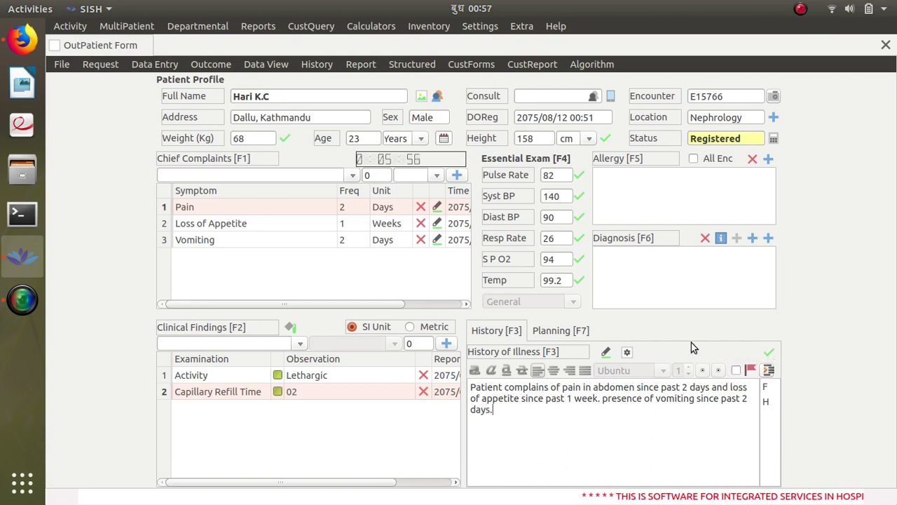
Step: Look up ICD-10 code R10 and save 'Upper abdominal pain, unspecified' as the diagnosis
{"action": "left_click", "coordinate": [768, 238]}
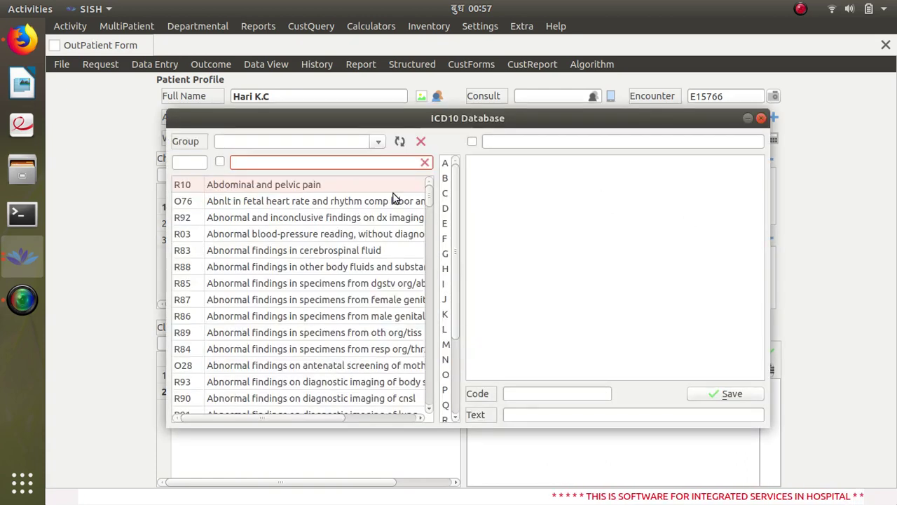
{"action": "left_click", "coordinate": [268, 184]}
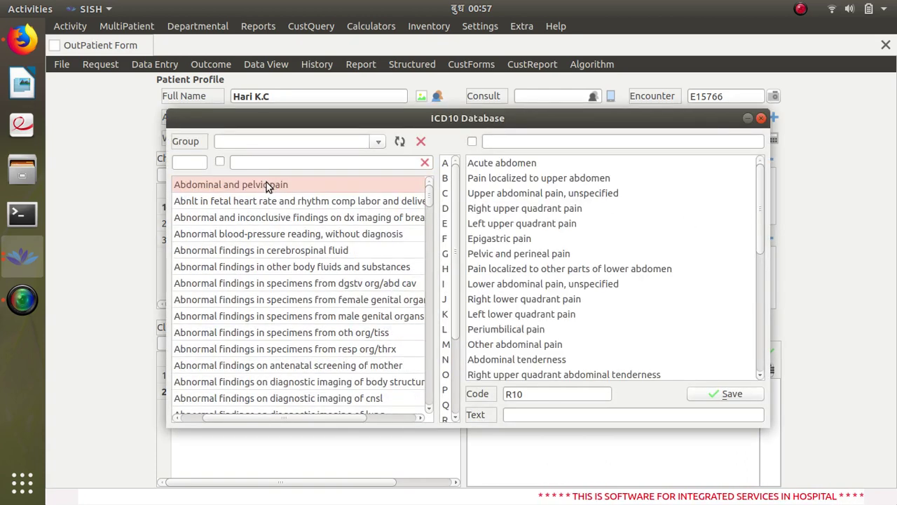
{"action": "left_click", "coordinate": [533, 164]}
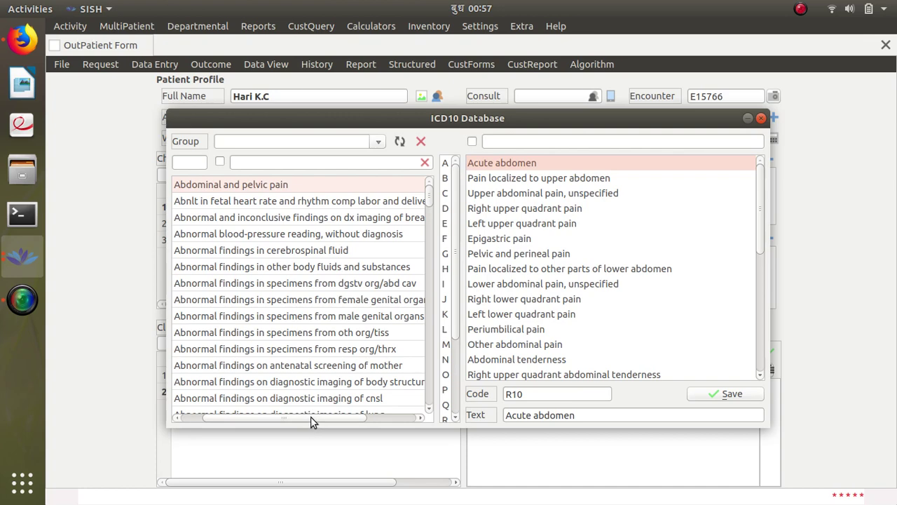
{"action": "left_click_drag", "start_coordinate": [310, 416], "coordinate": [200, 420]}
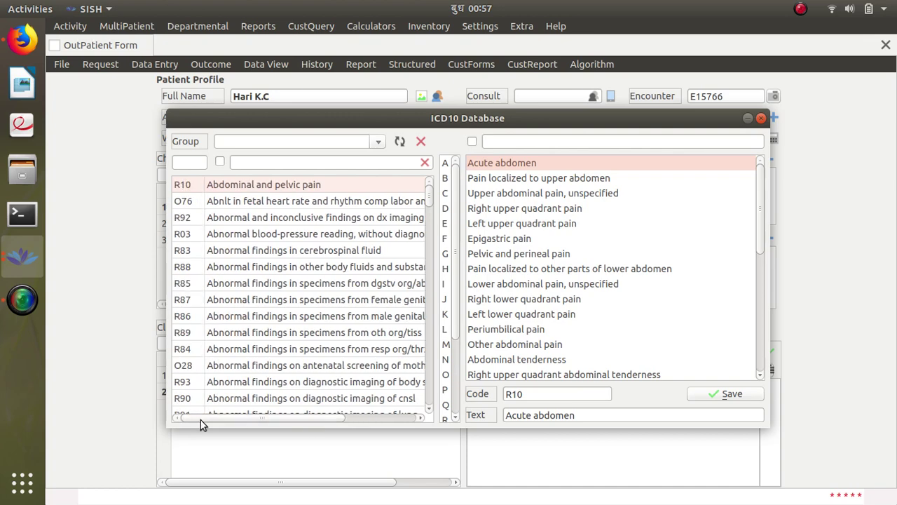
{"action": "left_click", "coordinate": [186, 168]}
{"action": "type", "text": "r"}
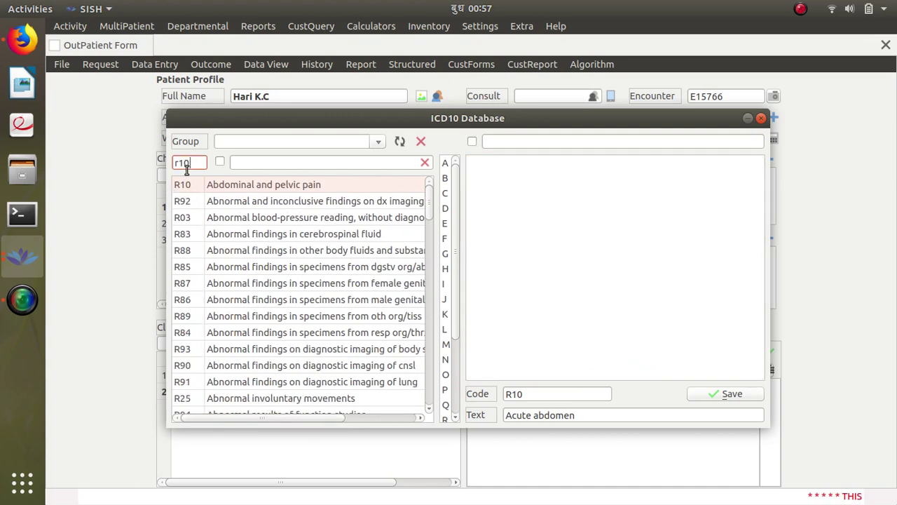
{"action": "type", "text": "10"}
{"action": "left_click", "coordinate": [256, 189]}
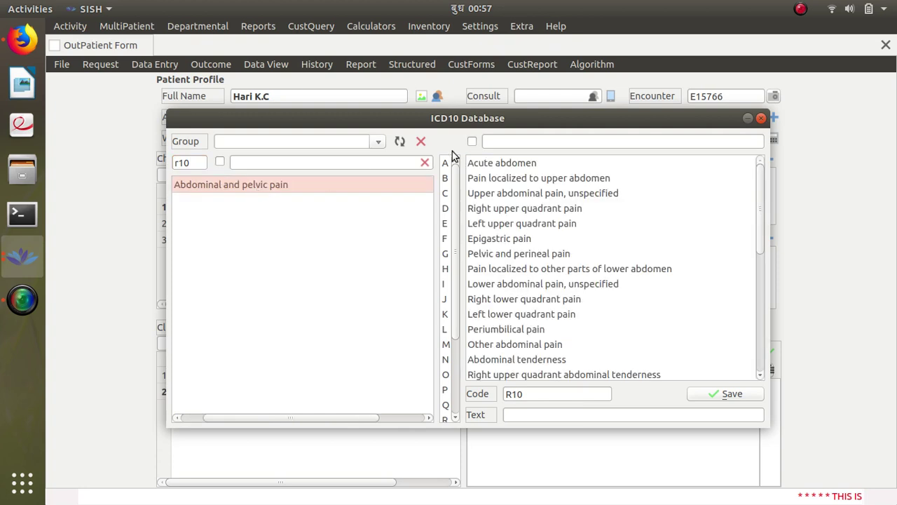
{"action": "left_click", "coordinate": [526, 164]}
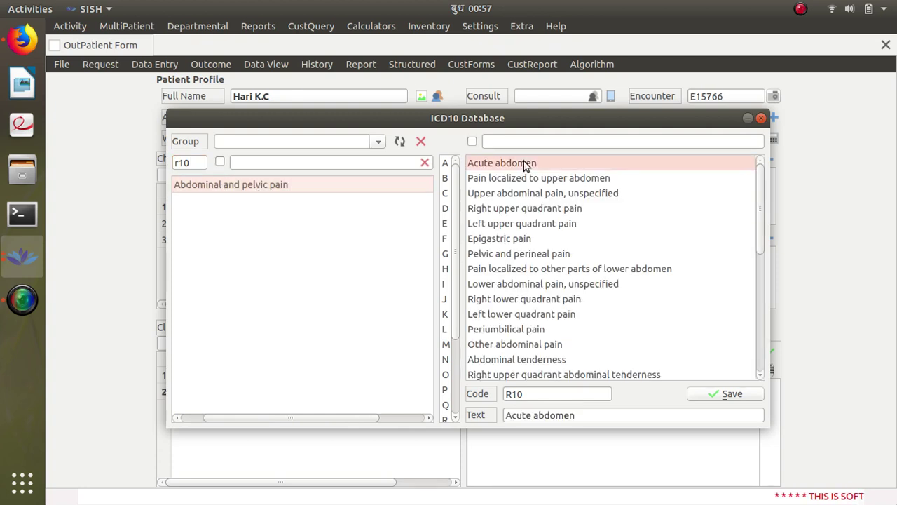
{"action": "left_click", "coordinate": [559, 194]}
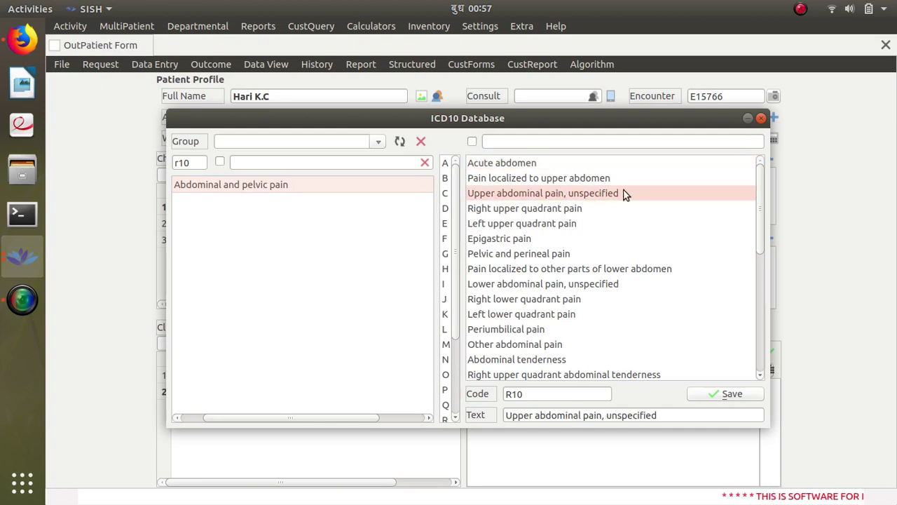
{"action": "left_click", "coordinate": [699, 392]}
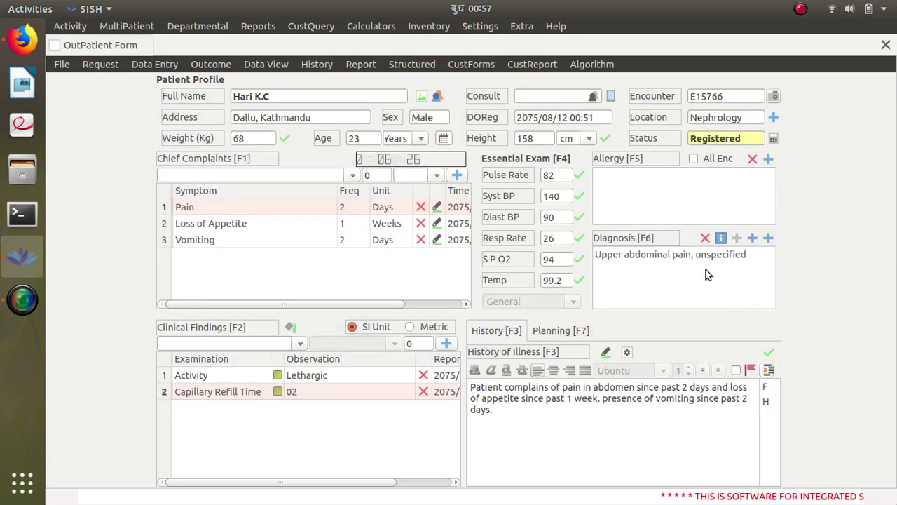
Step: Record Ibuprofen as an allergy using an 'ibu' drug search
{"action": "left_click", "coordinate": [768, 159]}
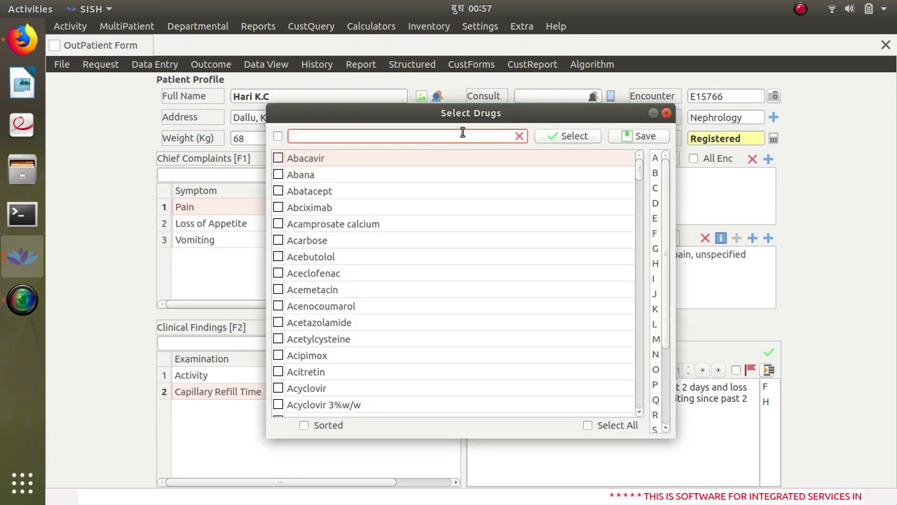
{"action": "type", "text": "ibu"}
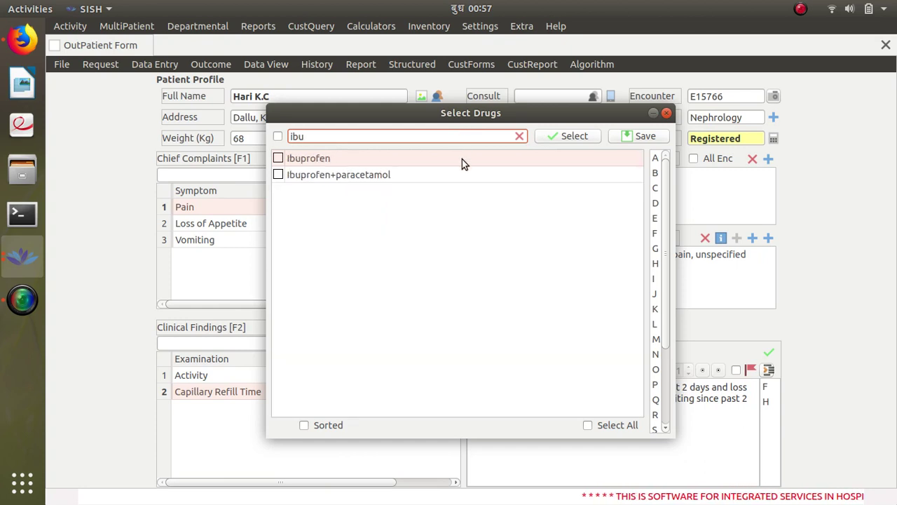
{"action": "left_click", "coordinate": [462, 160]}
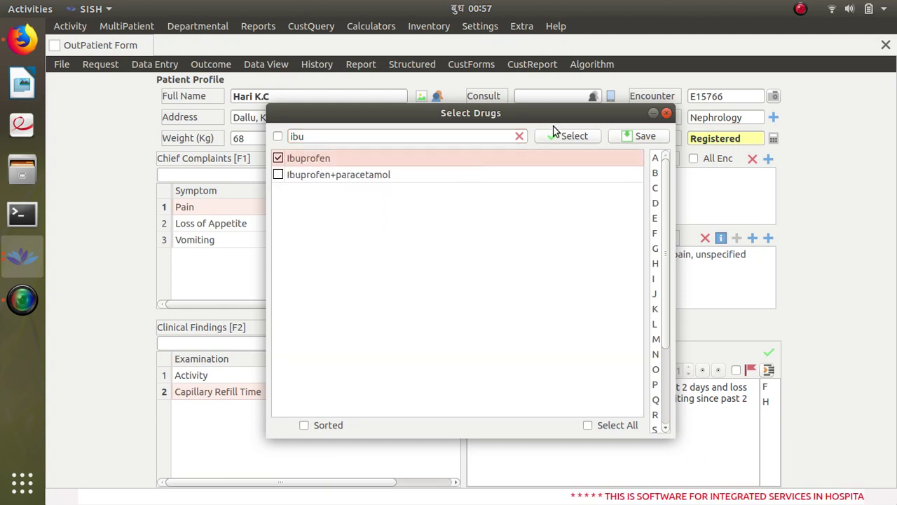
{"action": "left_click", "coordinate": [635, 137]}
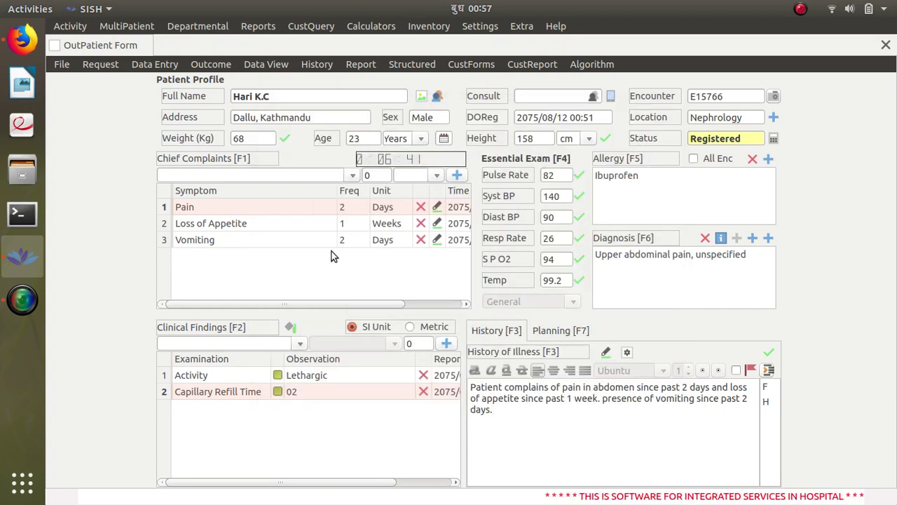
Step: Pick the consulting doctor from the Select Consultant list and confirm
{"action": "left_click", "coordinate": [593, 96]}
{"action": "left_click", "coordinate": [500, 213]}
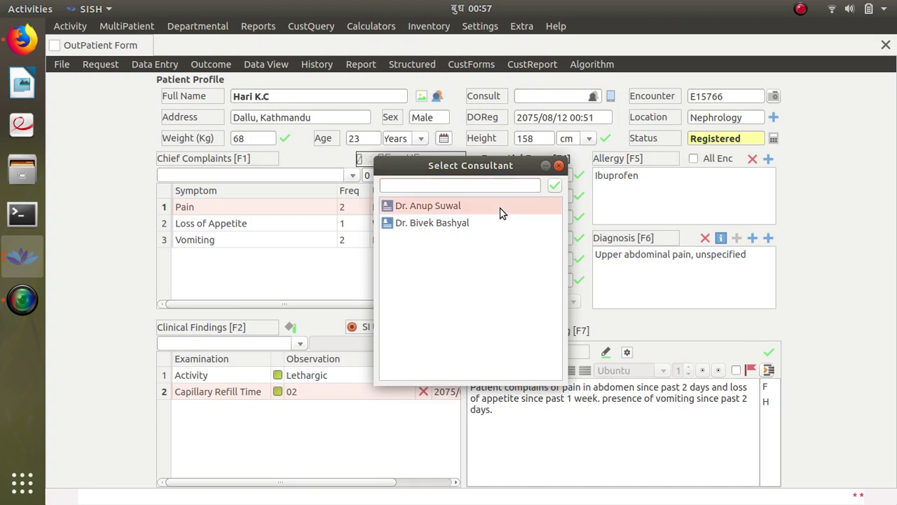
{"action": "left_click", "coordinate": [557, 183]}
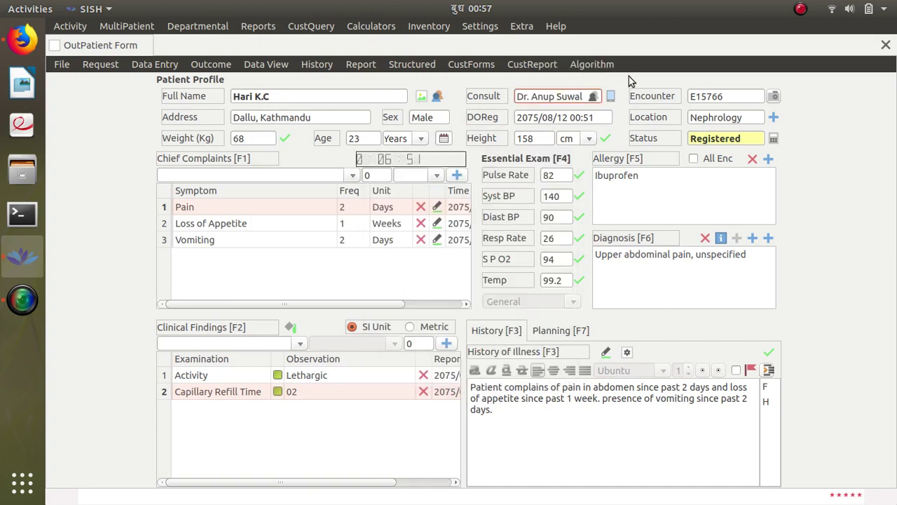
Step: Start a new pharmacy order with oral route and drug EMESET-8MG (Ondansetron HCl 8 mg)
{"action": "left_click", "coordinate": [98, 64]}
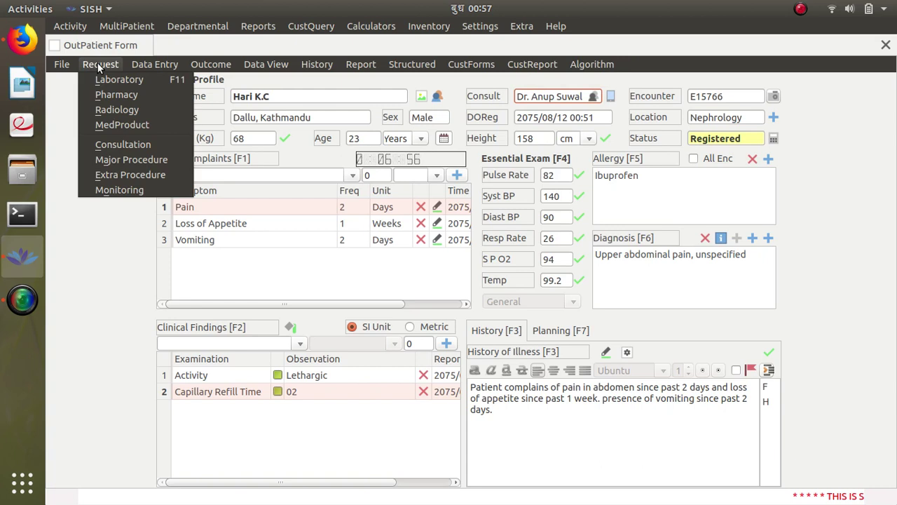
{"action": "left_click", "coordinate": [121, 95]}
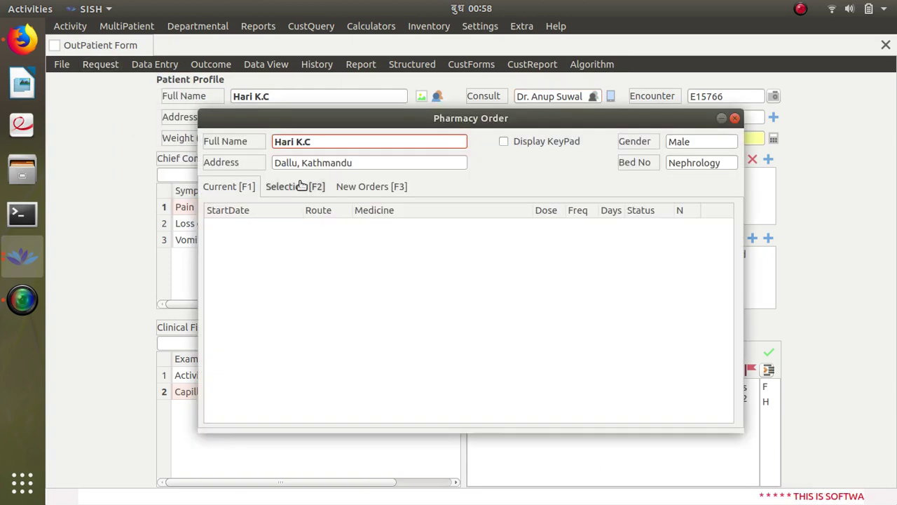
{"action": "left_click", "coordinate": [367, 193]}
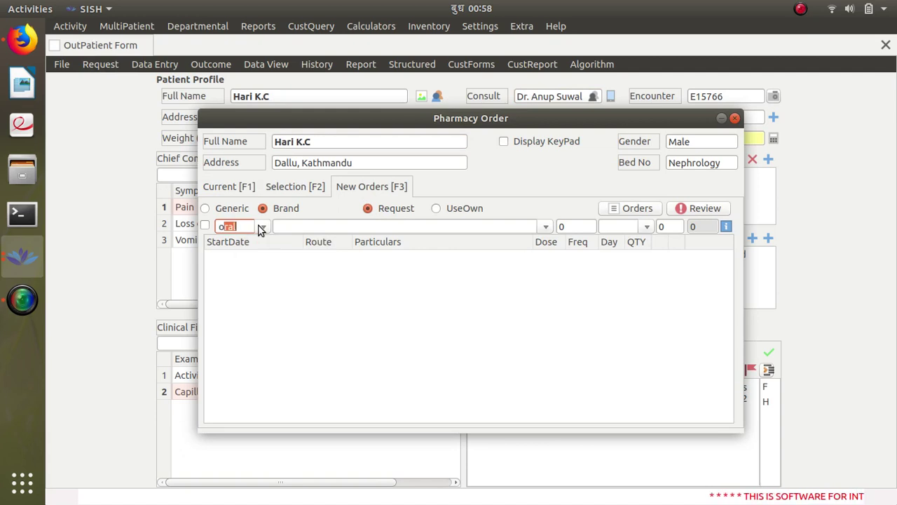
{"action": "type", "text": "ral"}
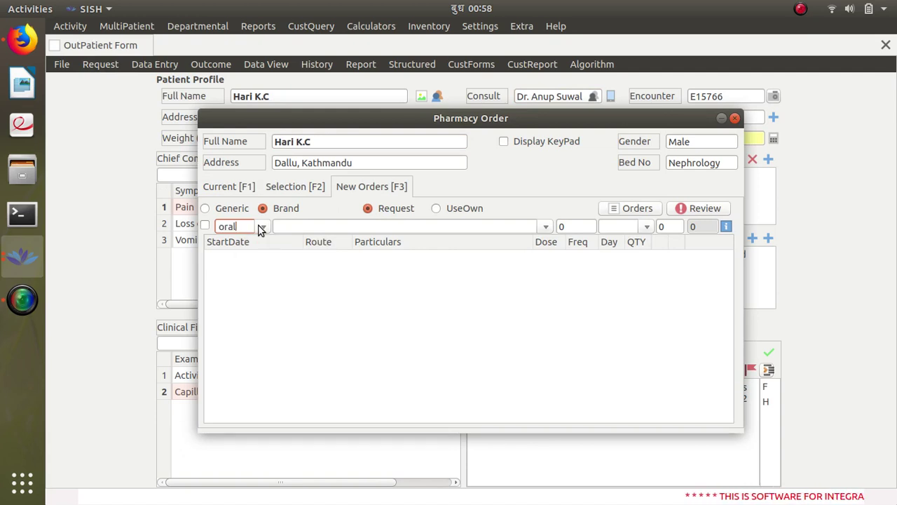
{"action": "key", "text": "Return"}
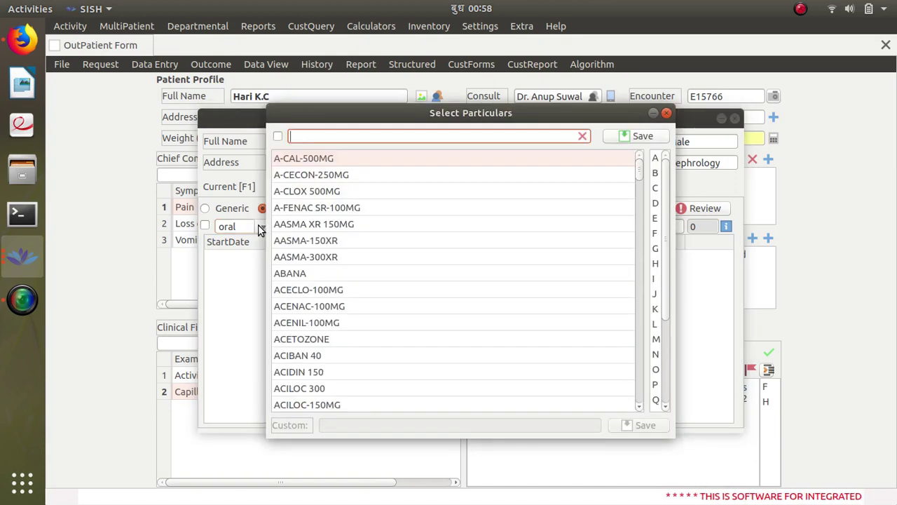
{"action": "type", "text": "vo"}
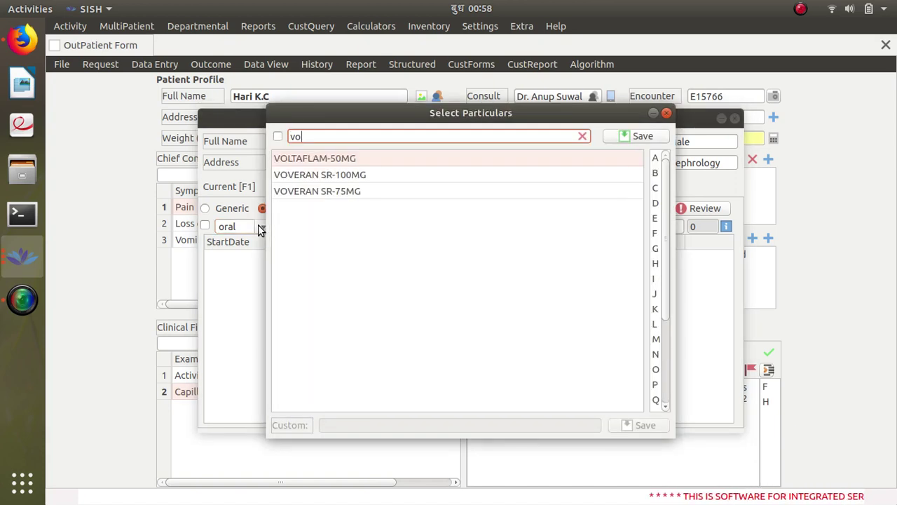
{"action": "key", "text": "BackSpace"}
{"action": "key", "text": "BackSpace"}
{"action": "type", "text": "em"}
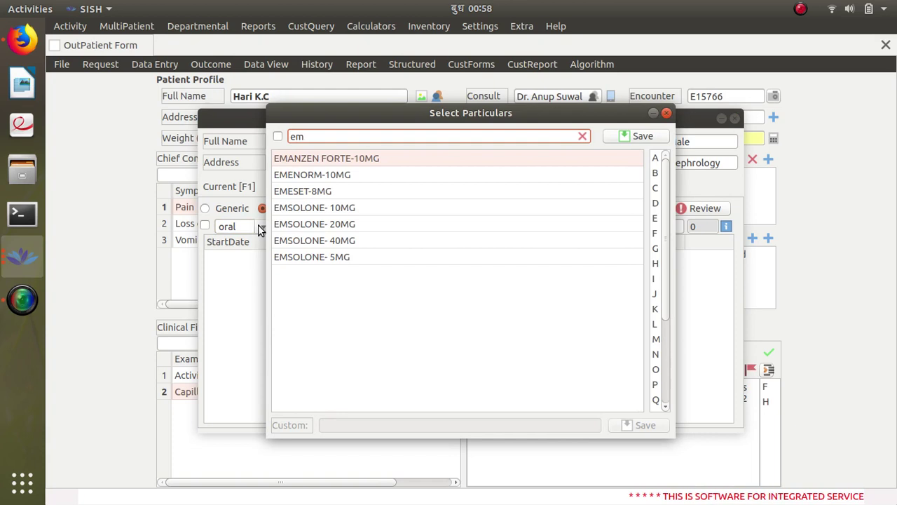
{"action": "left_click", "coordinate": [343, 192]}
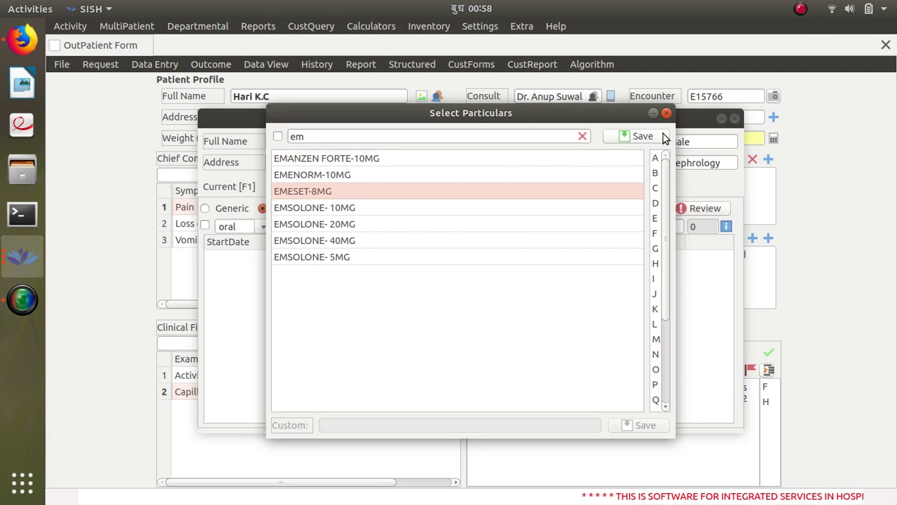
{"action": "left_click", "coordinate": [659, 137]}
Step: Give the Ondansetron order dose 8, frequency 1, 2 days, quantity 2, and add it
{"action": "left_click", "coordinate": [587, 231]}
{"action": "type", "text": "8"}
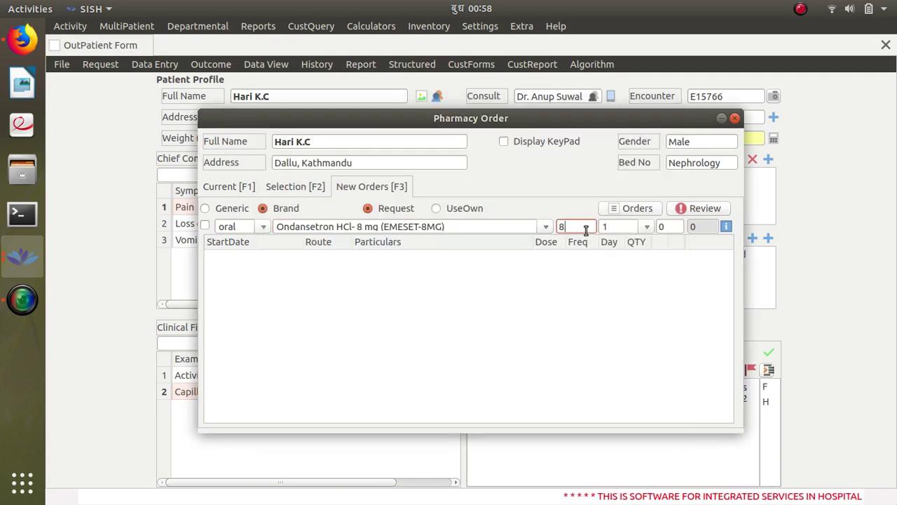
{"action": "left_click", "coordinate": [650, 230]}
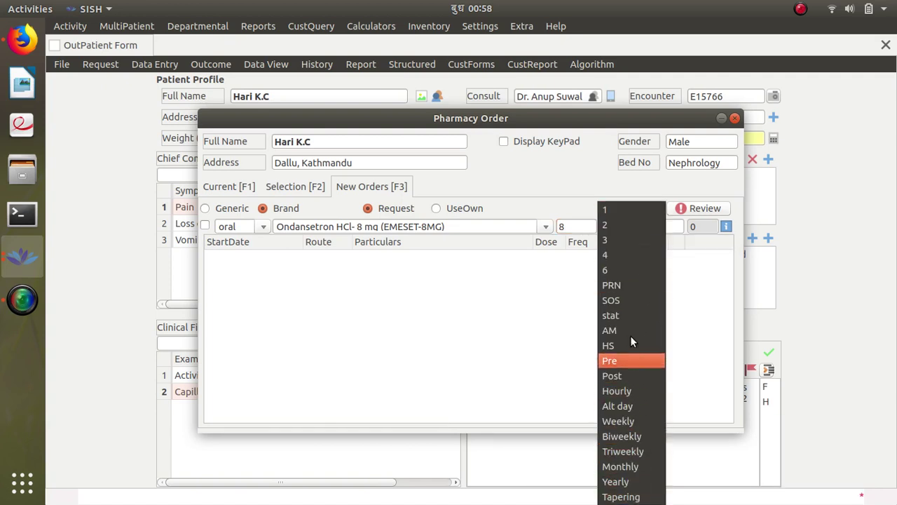
{"action": "left_click", "coordinate": [610, 209]}
{"action": "left_click", "coordinate": [666, 226]}
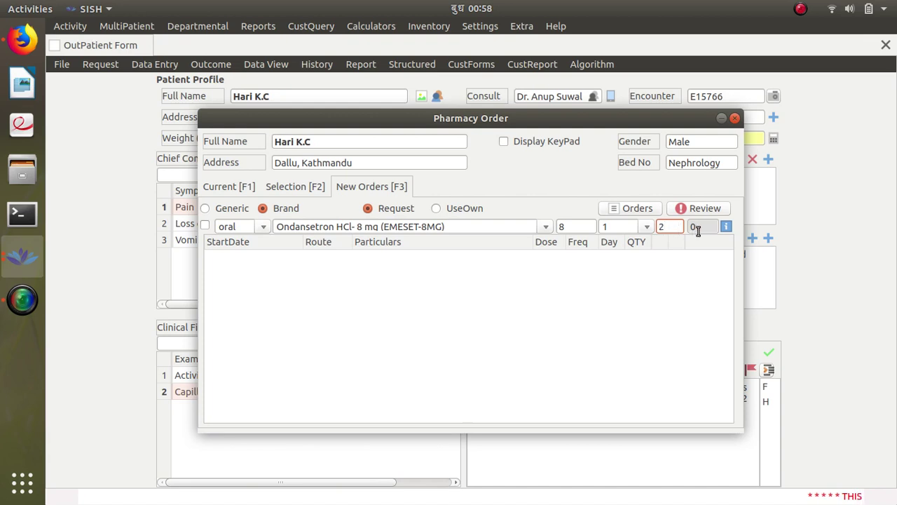
{"action": "left_click", "coordinate": [701, 230]}
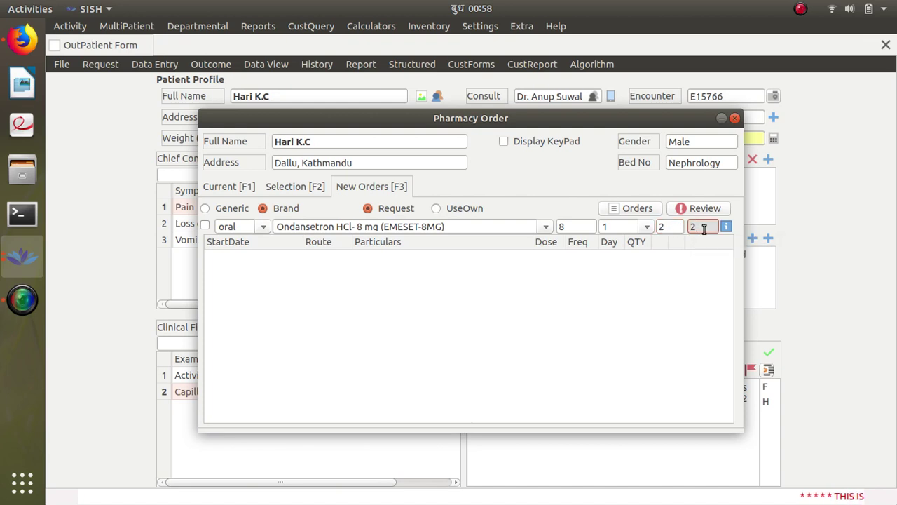
{"action": "key", "text": "Return"}
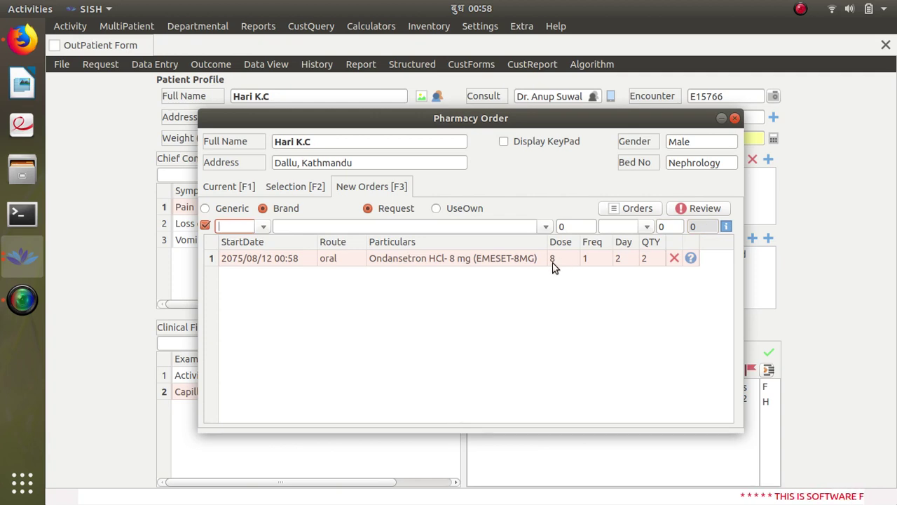
Step: Keep the route oral and choose NIKO-500MG (Paracetamol 500 mg) as the next order's drug
{"action": "left_click", "coordinate": [262, 226]}
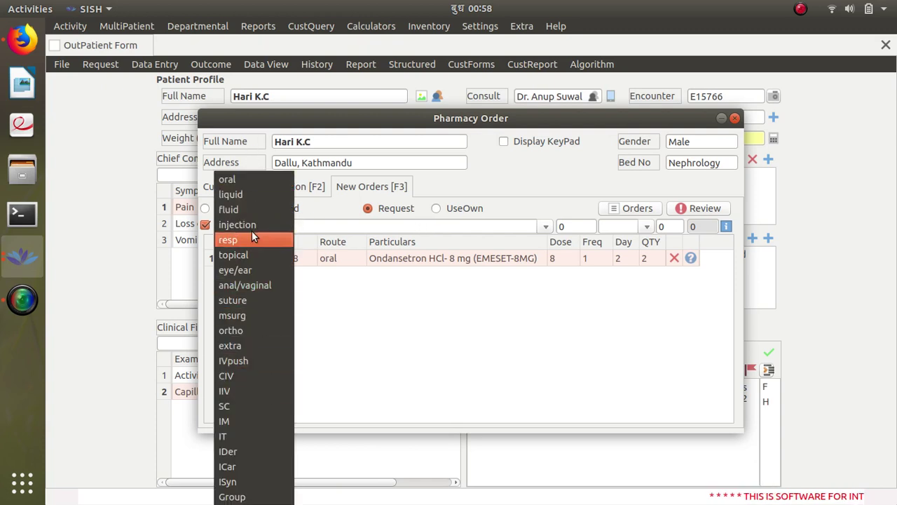
{"action": "left_click", "coordinate": [243, 179]}
{"action": "left_click", "coordinate": [294, 225]}
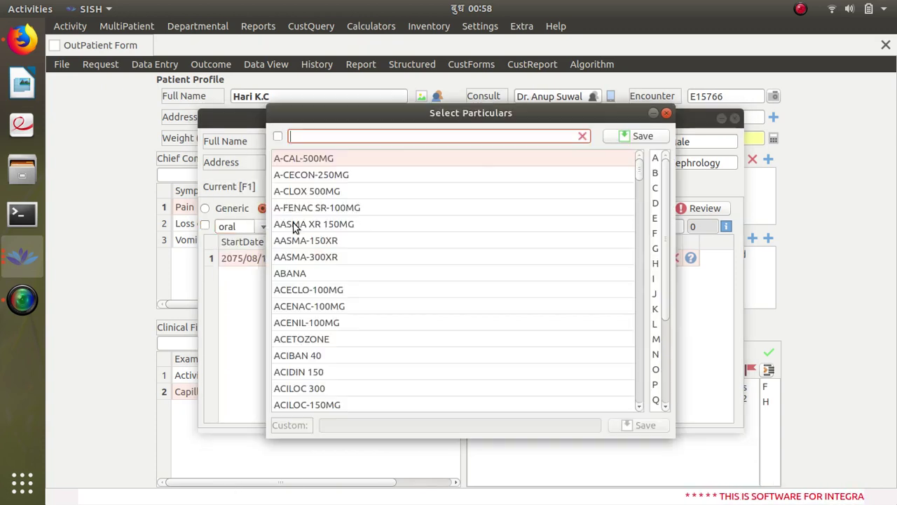
{"action": "type", "text": "p"}
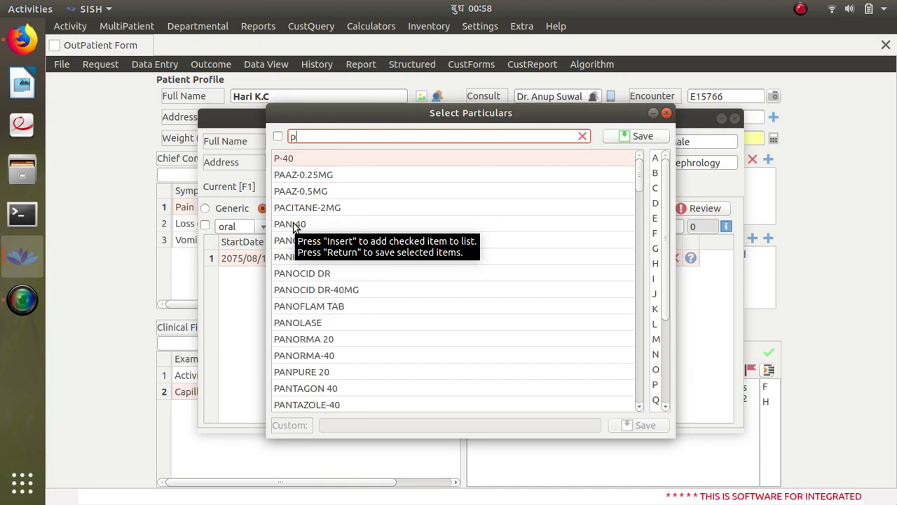
{"action": "type", "text": "ar"}
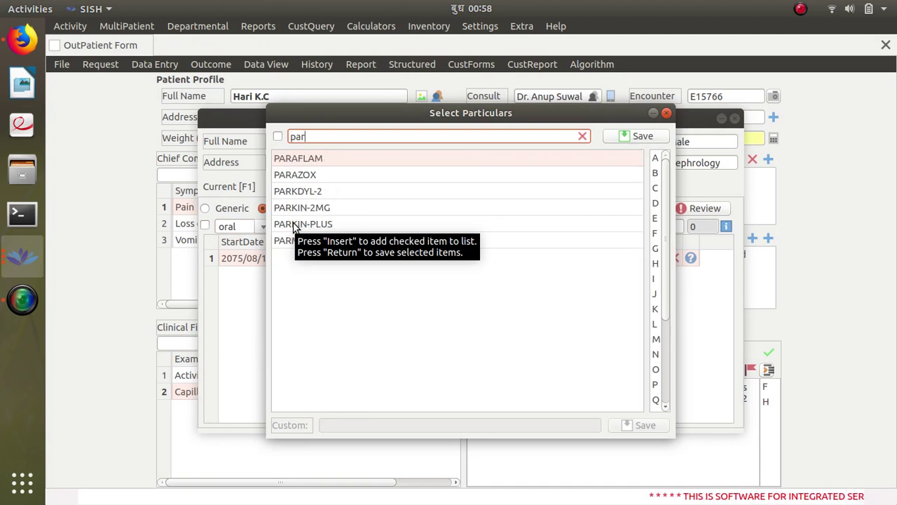
{"action": "left_click", "coordinate": [352, 295]}
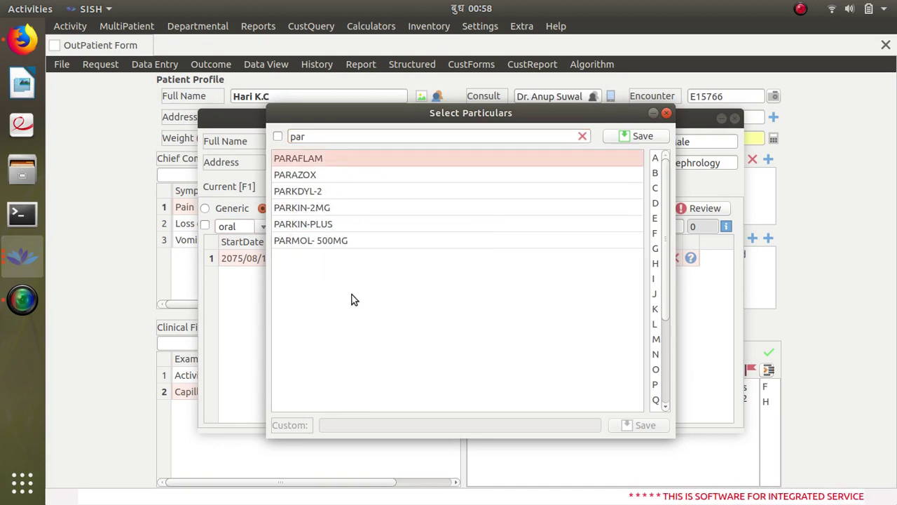
{"action": "left_click", "coordinate": [317, 132]}
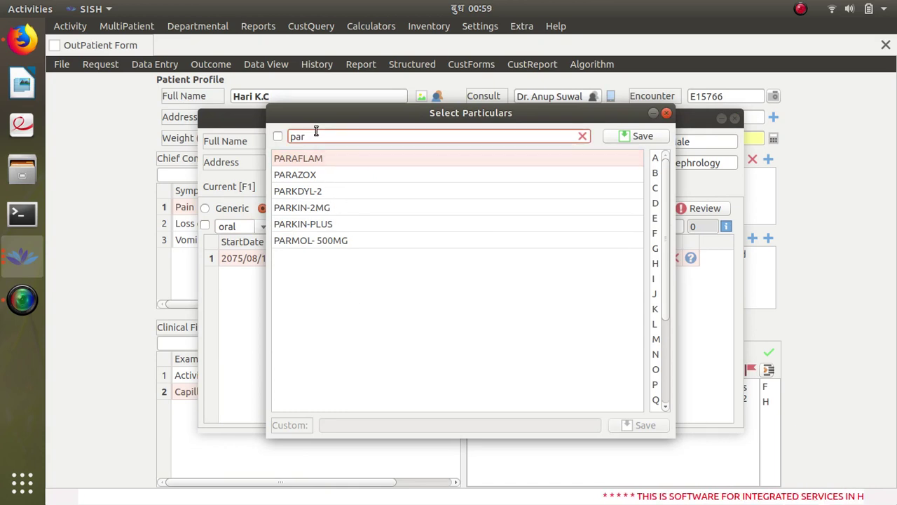
{"action": "key", "text": "BackSpace"}
{"action": "key", "text": "BackSpace"}
{"action": "key", "text": "BackSpace"}
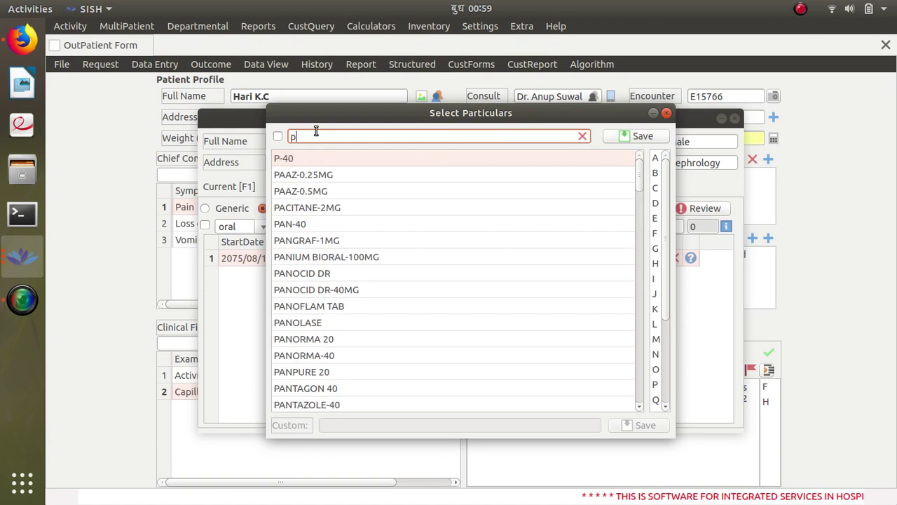
{"action": "type", "text": "nik"}
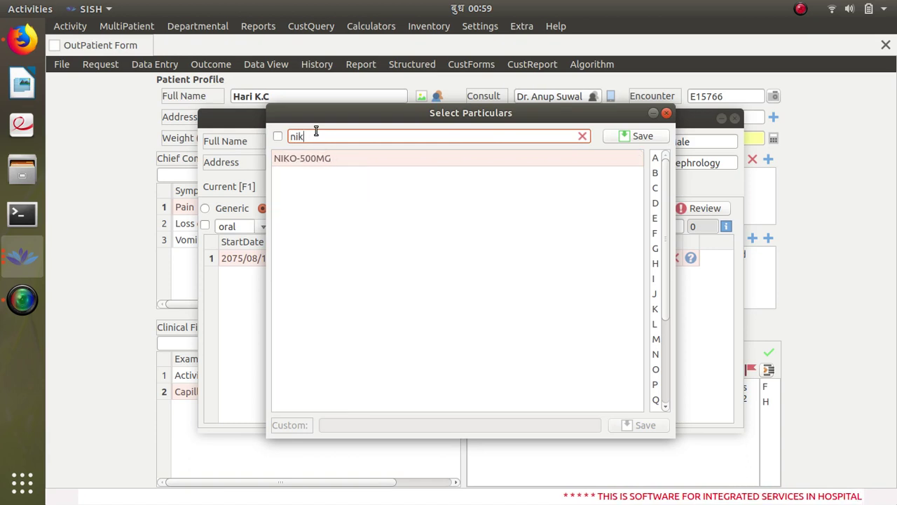
{"action": "left_click", "coordinate": [339, 159]}
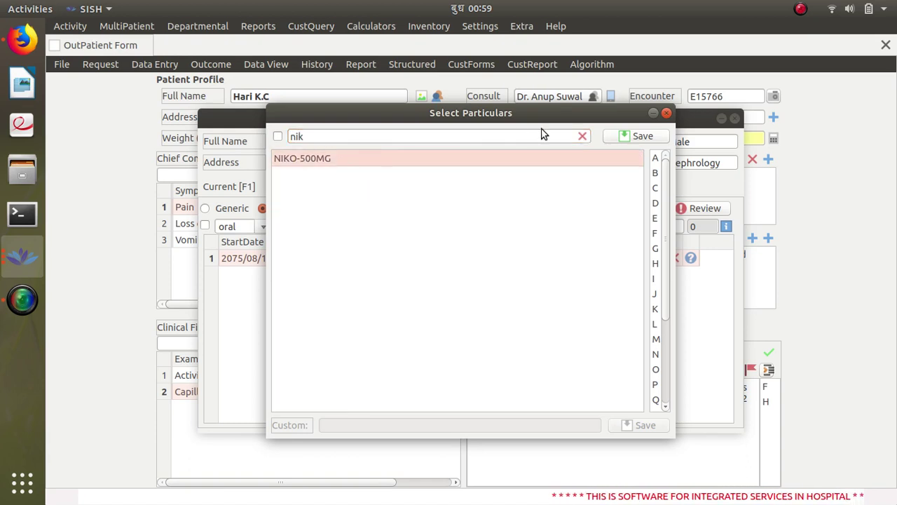
{"action": "left_click", "coordinate": [627, 140]}
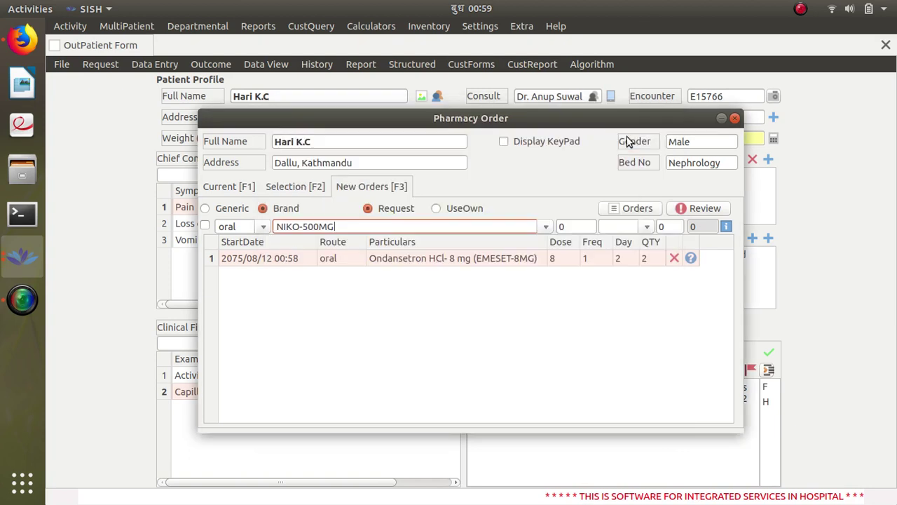
Step: Give the Paracetamol order dose 500, frequency 1, 2 days, quantity 2, and add it
{"action": "left_click", "coordinate": [583, 226]}
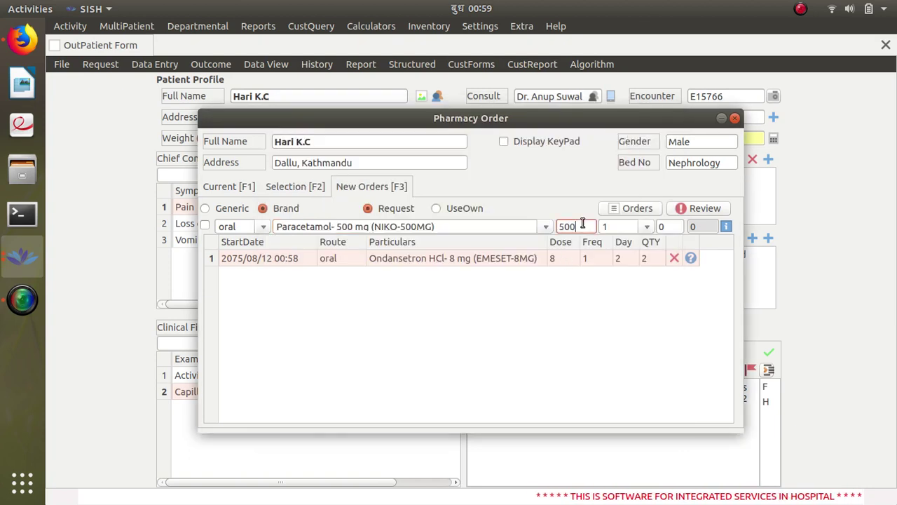
{"action": "left_click", "coordinate": [647, 227]}
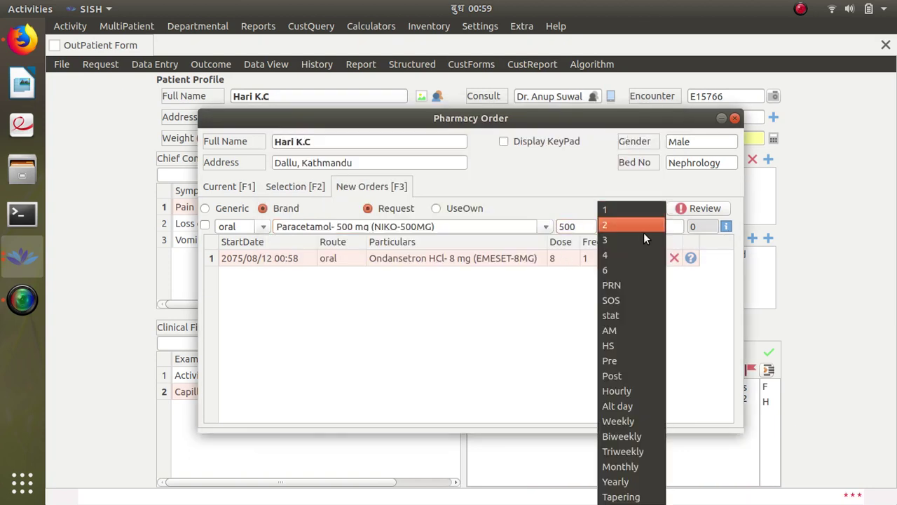
{"action": "left_click", "coordinate": [649, 214]}
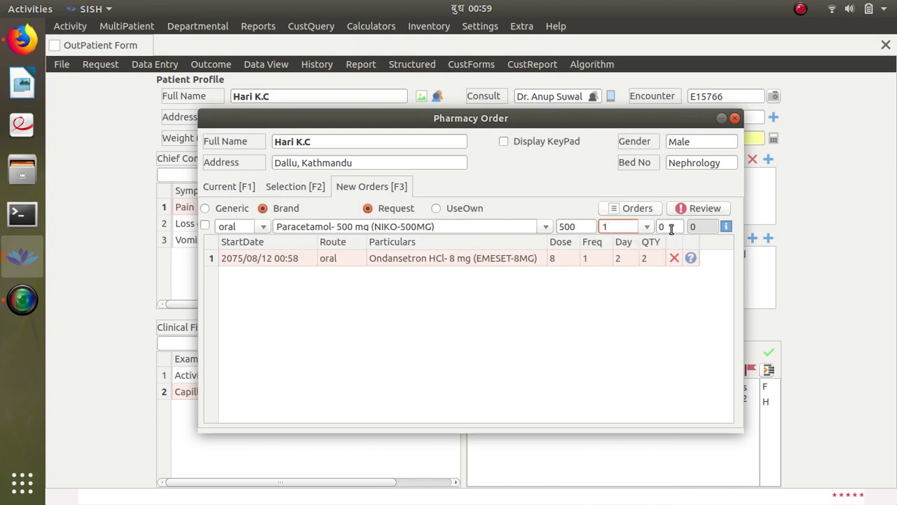
{"action": "left_click", "coordinate": [671, 227]}
{"action": "type", "text": "2"}
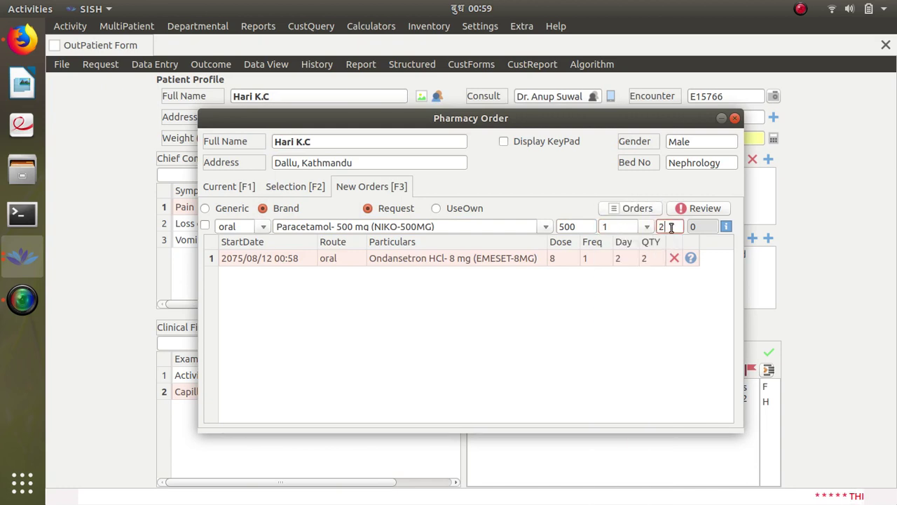
{"action": "left_click", "coordinate": [704, 227]}
{"action": "key", "text": "Return"}
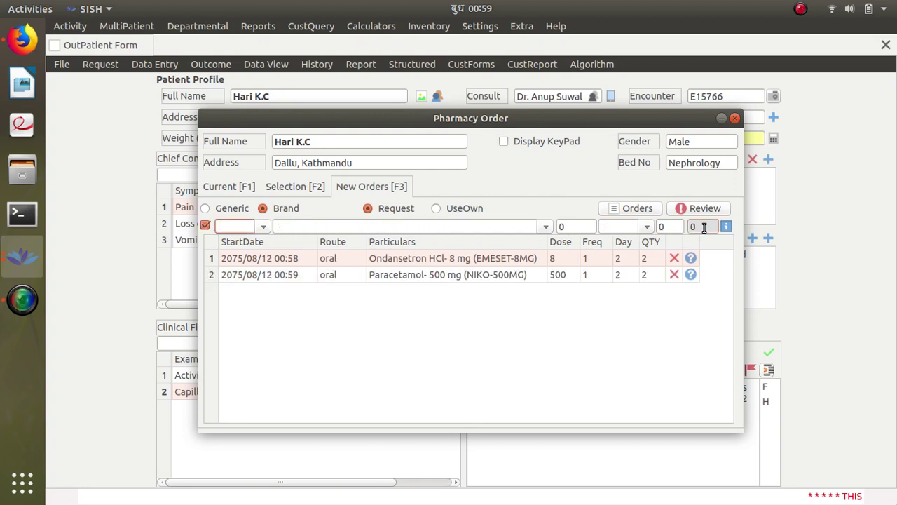
Step: Close the Pharmacy Order window and bring up the OPD Sheet report
{"action": "left_click", "coordinate": [734, 118]}
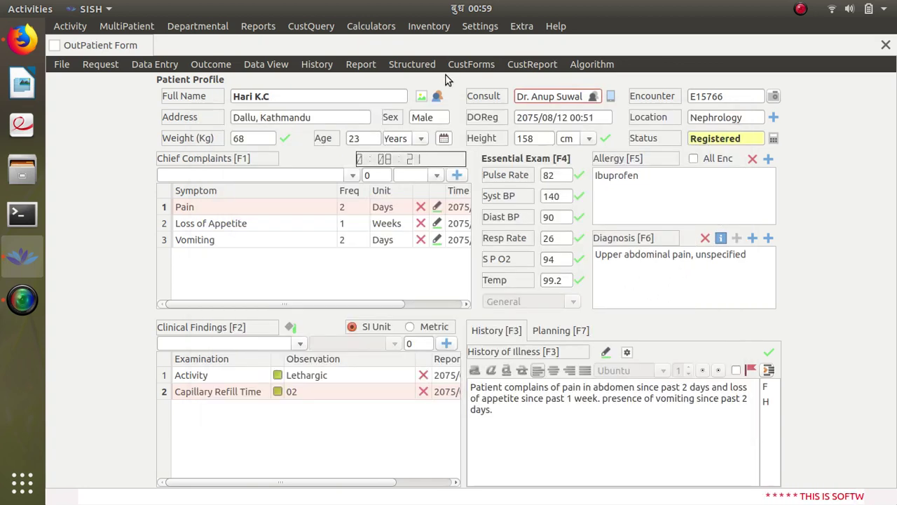
{"action": "left_click", "coordinate": [360, 67]}
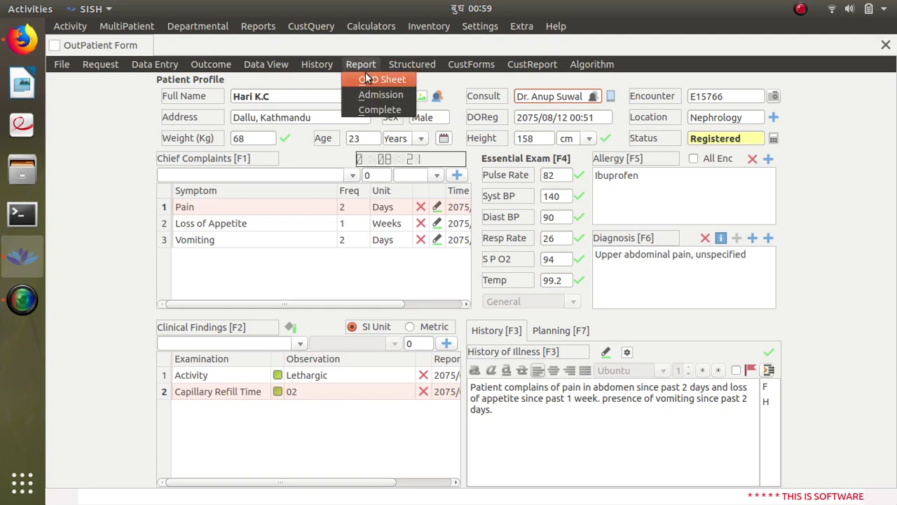
{"action": "left_click", "coordinate": [377, 80]}
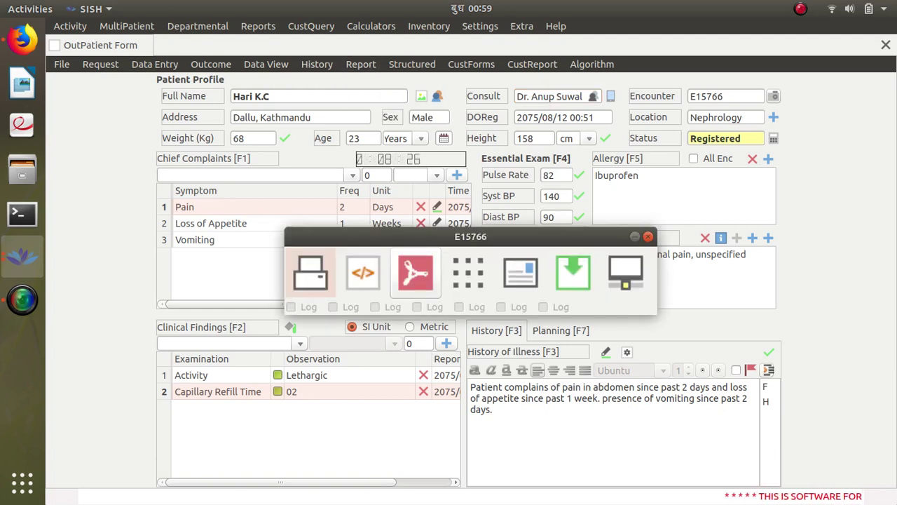
Step: Export the OPD Sheet as a PDF and look over its contents
{"action": "left_click", "coordinate": [420, 288]}
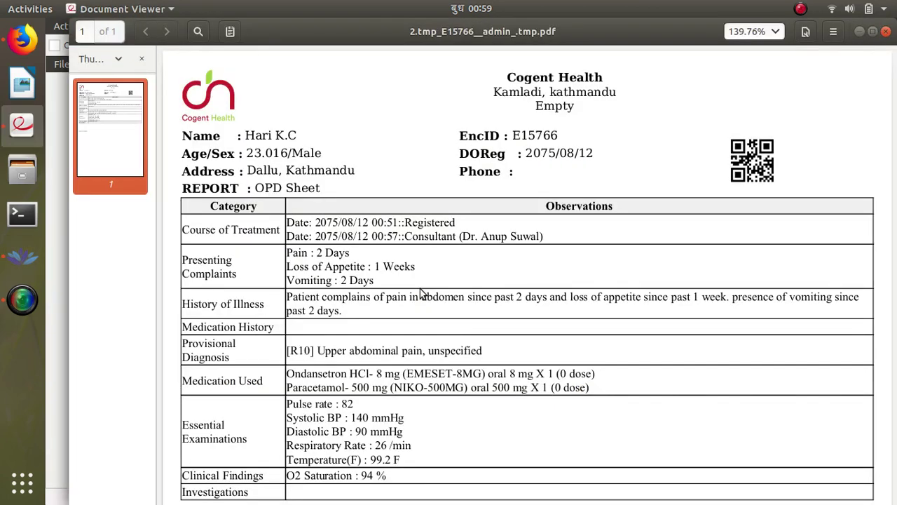
{"action": "scroll", "coordinate": [421, 289], "scroll_direction": "down", "scroll_amount": 5}
{"action": "scroll", "coordinate": [420, 286], "scroll_direction": "up", "scroll_amount": 1}
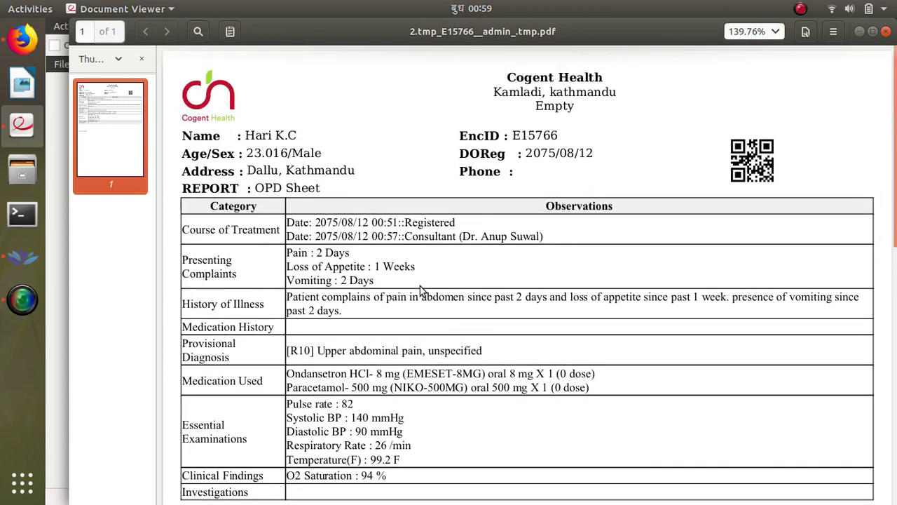